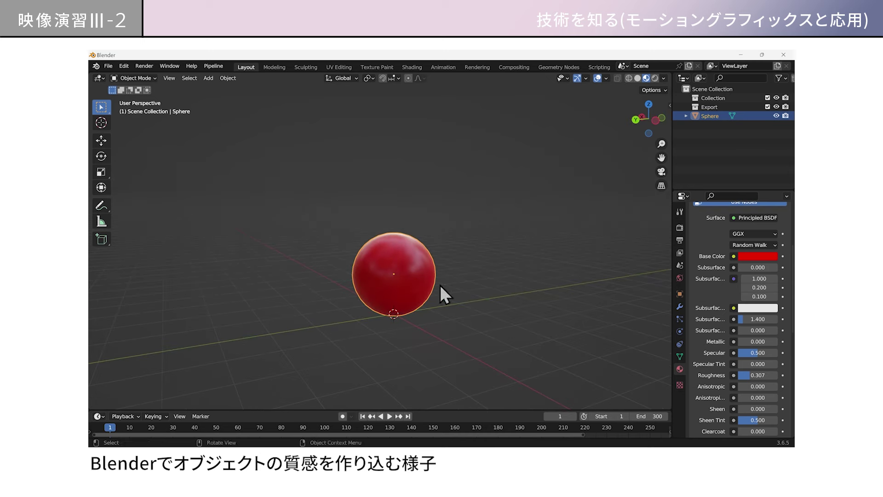
- Adjust the roughness of the red sphere's material
{"action": "left_click_drag", "start_coordinate": [747, 375], "coordinate": [754, 376]}
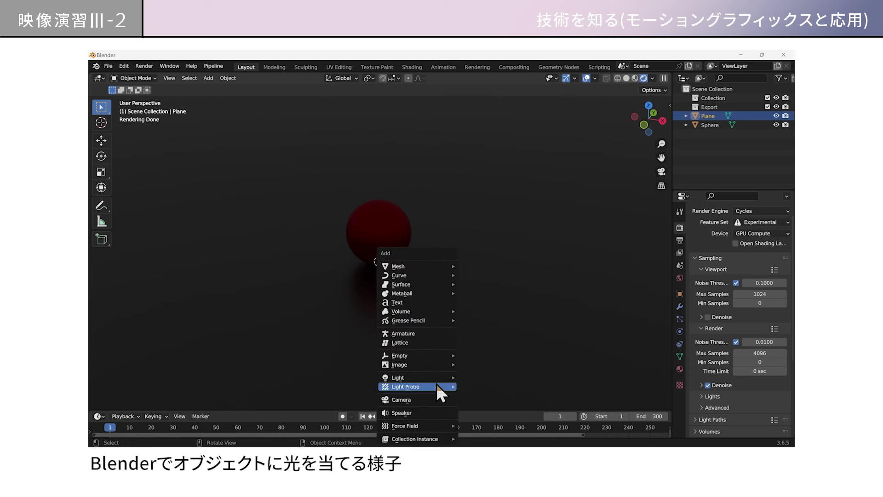
- Add an area light and raise it to a height of about 6.6 m above the red sphere
{"action": "mouse_move", "coordinate": [404, 377]}
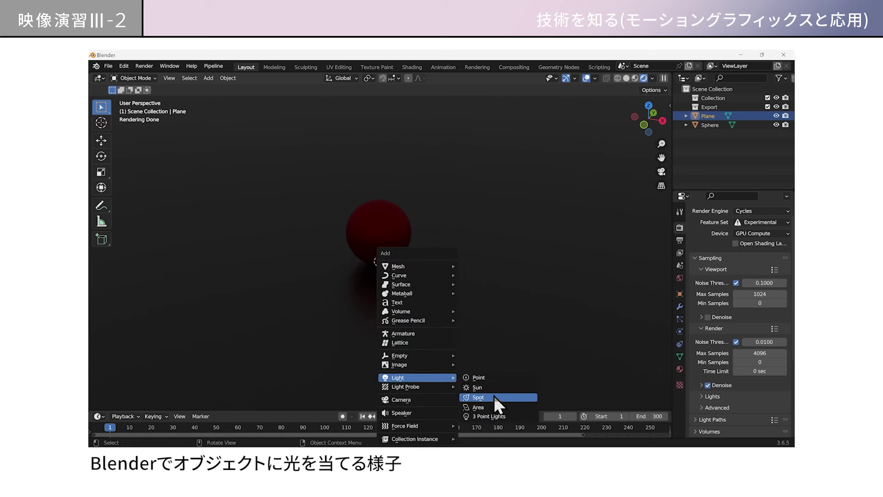
{"action": "left_click", "coordinate": [494, 405]}
{"action": "left_click", "coordinate": [679, 293]}
{"action": "left_click_drag", "start_coordinate": [753, 263], "coordinate": [763, 263]}
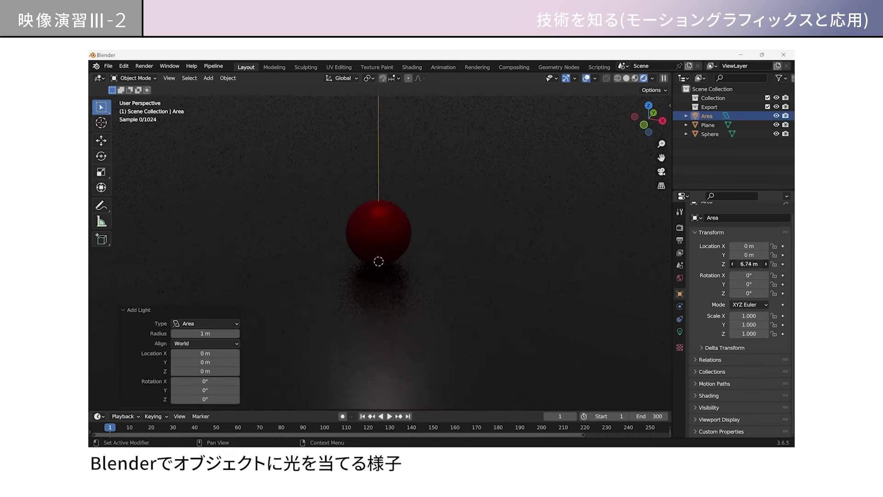
- Increase the area light's power to brighten the sphere and the floor
{"action": "left_click", "coordinate": [680, 332]}
{"action": "left_click_drag", "start_coordinate": [738, 289], "coordinate": [765, 272]}
{"action": "left_click", "coordinate": [680, 294]}
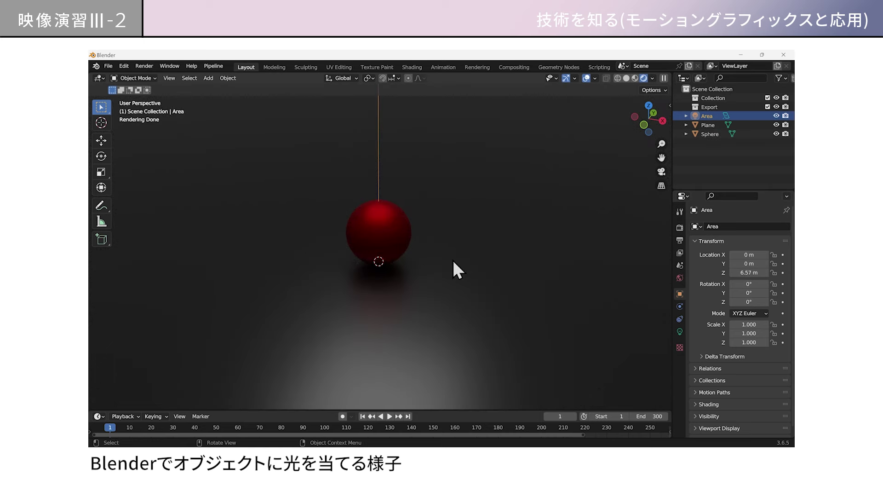
- Add a spot light, place it at about X 6.09 m and Z 5.45 m, and aim it at the sphere
{"action": "key", "text": "shift+a"}
{"action": "left_click", "coordinate": [492, 299]}
{"action": "left_click_drag", "start_coordinate": [748, 272], "coordinate": [766, 255]}
{"action": "key", "text": "shift+t"}
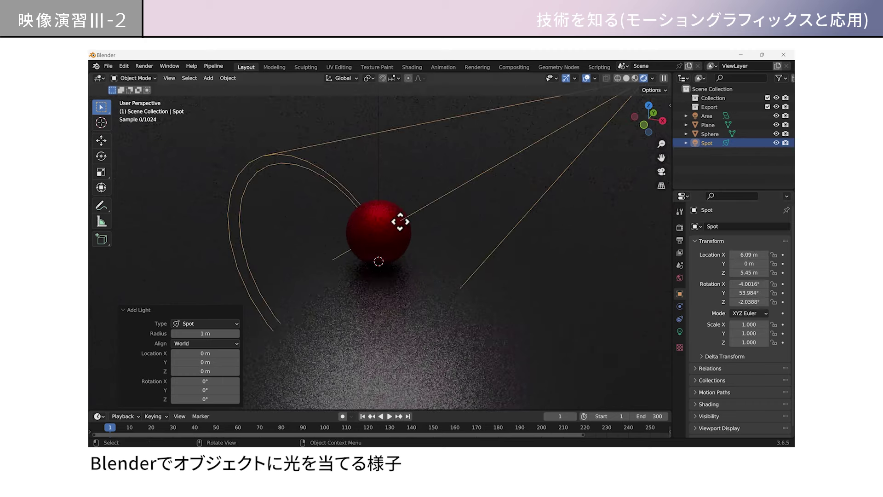
{"action": "left_click", "coordinate": [400, 221]}
- Set the spot light's radius to about 3.84 m and its spot size to about 48.7°
{"action": "left_click", "coordinate": [679, 331]}
{"action": "left_click_drag", "start_coordinate": [754, 300], "coordinate": [775, 301]}
{"action": "mouse_move", "coordinate": [754, 366]}
{"action": "left_mouse_down"}
{"action": "mouse_move", "coordinate": [774, 367]}
{"action": "mouse_move", "coordinate": [754, 366]}
{"action": "left_mouse_up"}
{"action": "scroll", "coordinate": [597, 231], "scroll_direction": "down", "scroll_amount": 3}
{"action": "middle_click_drag", "start_coordinate": [538, 244], "coordinate": [658, 210]}
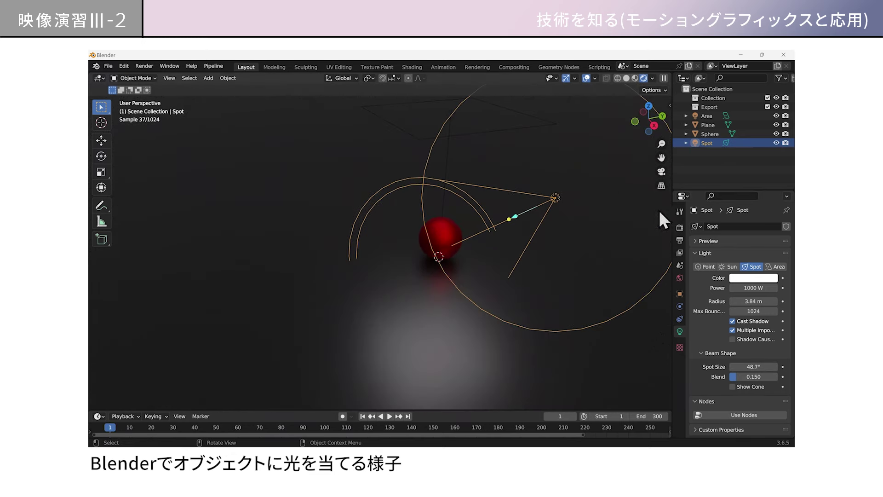
{"action": "middle_click_drag", "start_coordinate": [556, 198], "coordinate": [475, 217]}
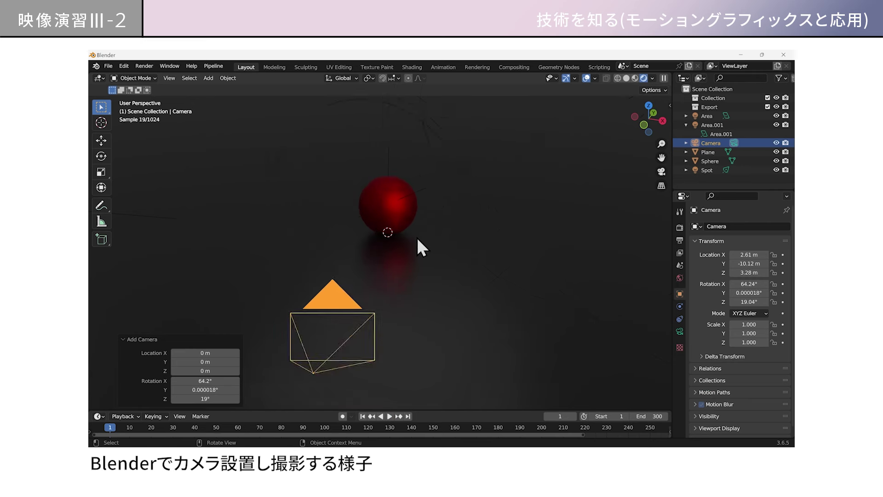
- Look through the camera, lock it to the view, and reposition it to frame the sphere
{"action": "middle_click_drag", "start_coordinate": [419, 247], "coordinate": [657, 225]}
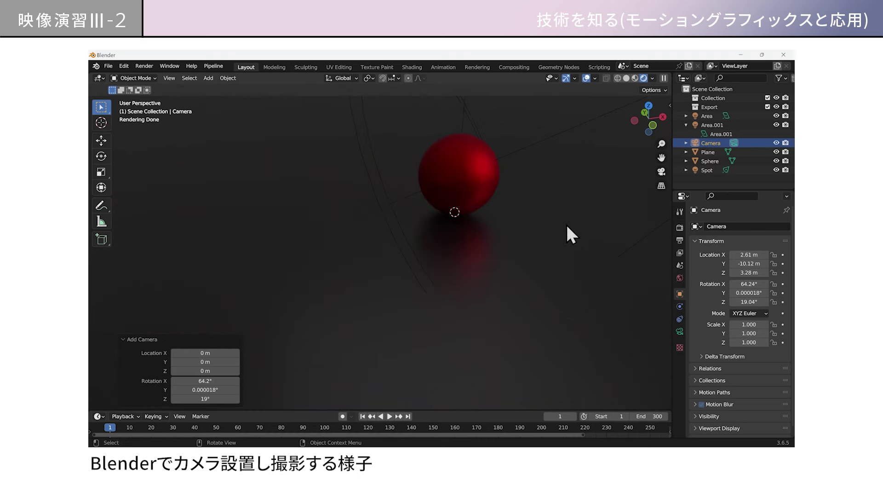
{"action": "key", "text": "KP_0"}
{"action": "key", "text": "n"}
{"action": "left_click", "coordinate": [666, 146]}
{"action": "left_click", "coordinate": [614, 214]}
{"action": "middle_click_drag", "start_coordinate": [543, 267], "coordinate": [429, 292]}
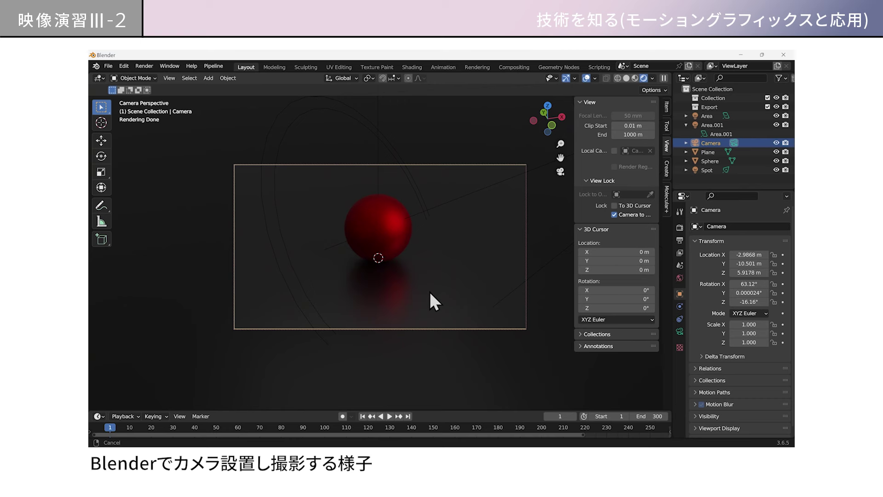
- Turn on the camera's Thirds and Center composition guides and move the camera closer to the sphere
{"action": "left_click", "coordinate": [679, 331]}
{"action": "left_click", "coordinate": [691, 324]}
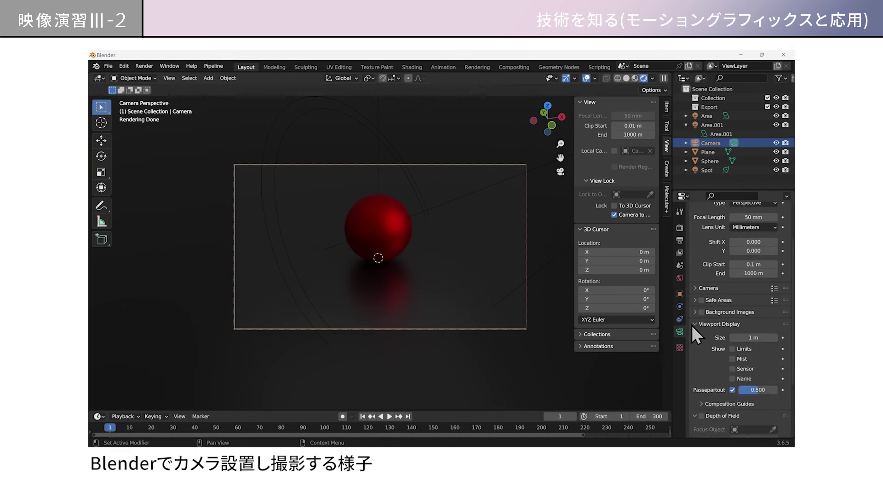
{"action": "scroll", "coordinate": [700, 398], "scroll_direction": "down", "scroll_amount": 2}
{"action": "scroll", "coordinate": [717, 397], "scroll_direction": "down", "scroll_amount": 1}
{"action": "left_click", "coordinate": [732, 373]}
{"action": "middle_click_drag", "start_coordinate": [388, 266], "coordinate": [406, 262], "text": "ctrl"}
- Render the camera's image of the sphere and maximize the render window
{"action": "key", "text": "F12"}
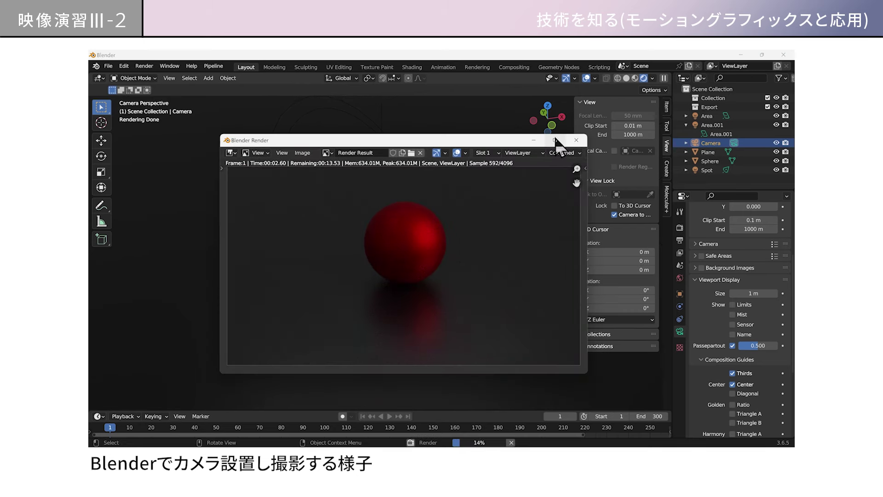
{"action": "left_click", "coordinate": [554, 140]}
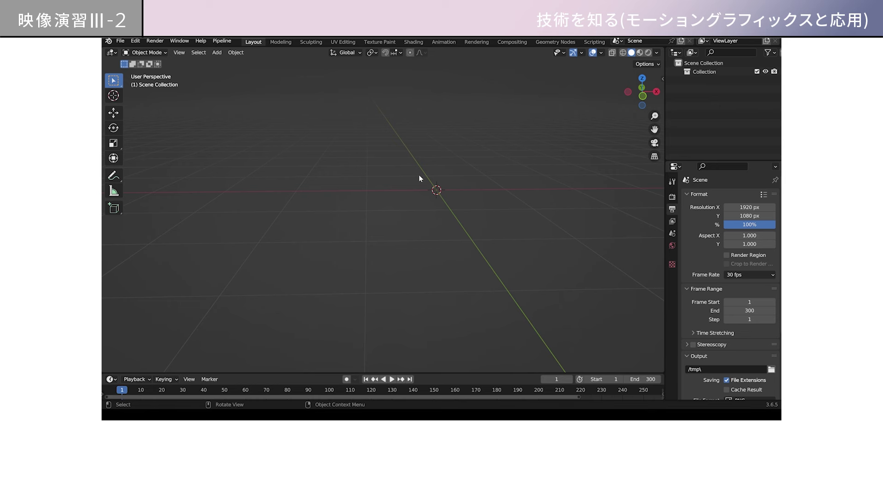
- Add a text object at the origin of the empty scene and view it from directly above
{"action": "key", "text": "shift+a"}
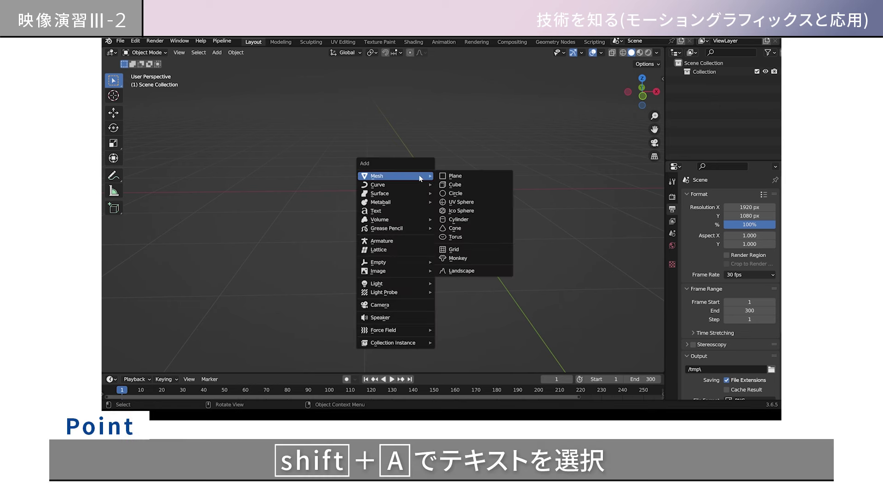
{"action": "left_click", "coordinate": [381, 213]}
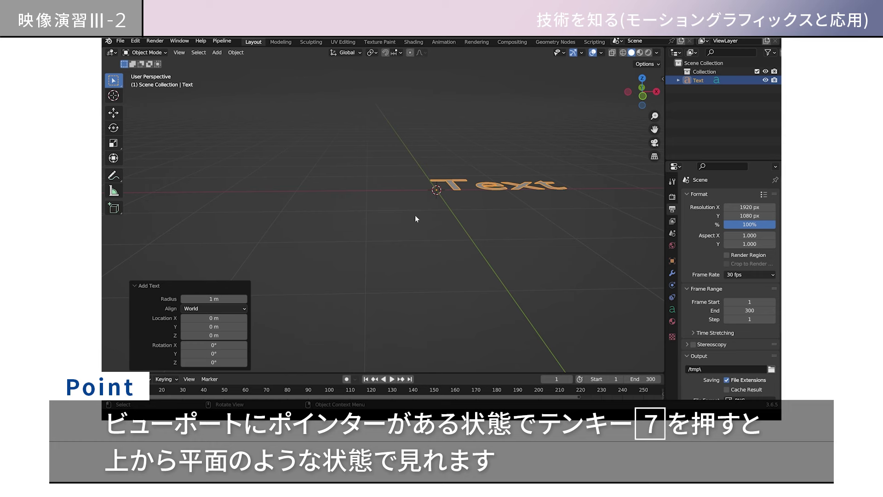
{"action": "key", "text": "KP_7"}
- Set the text's paragraph alignment to Center horizontally and Middle vertically
{"action": "left_click", "coordinate": [672, 309]}
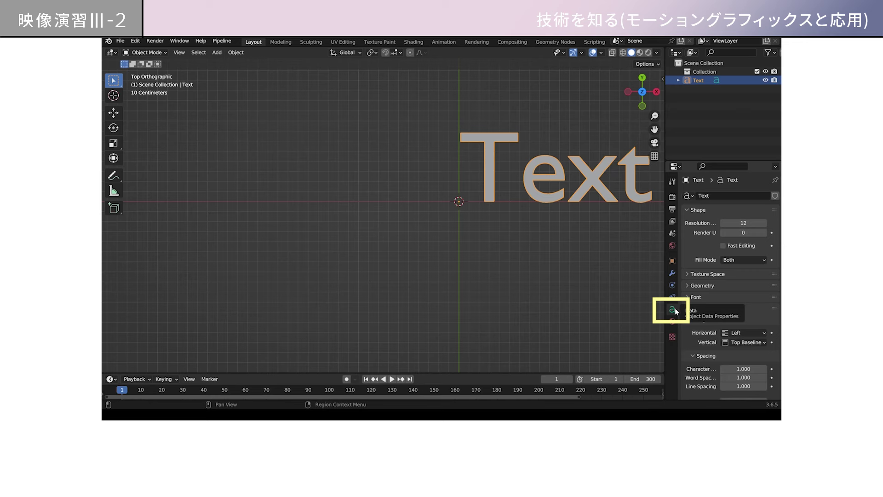
{"action": "scroll", "coordinate": [690, 286], "scroll_direction": "down", "scroll_amount": 2}
{"action": "scroll", "coordinate": [690, 286], "scroll_direction": "down", "scroll_amount": 2}
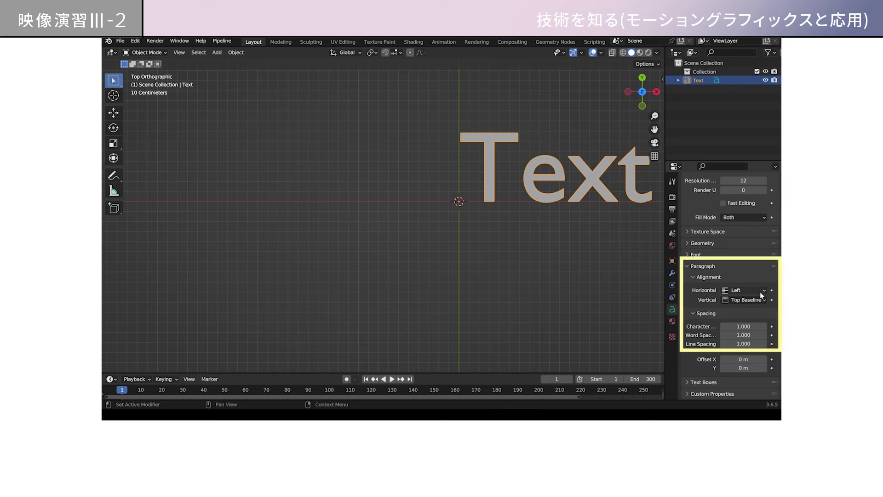
{"action": "left_click", "coordinate": [726, 291]}
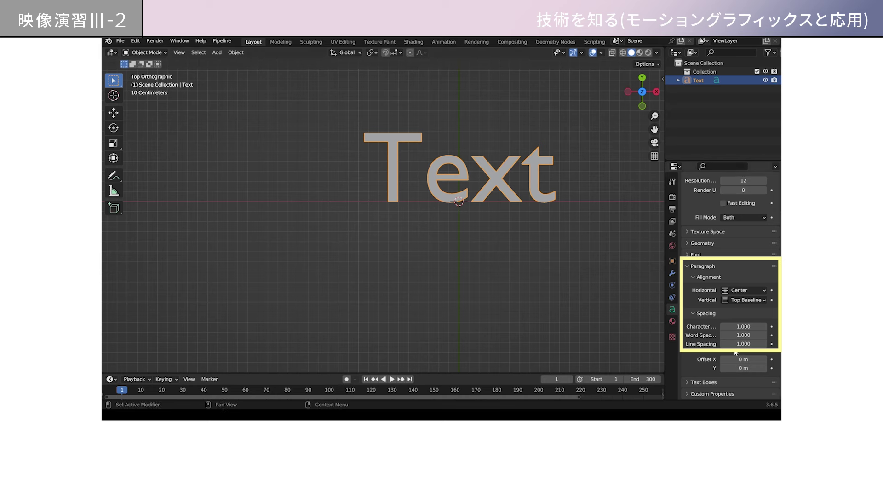
{"action": "left_click", "coordinate": [764, 299]}
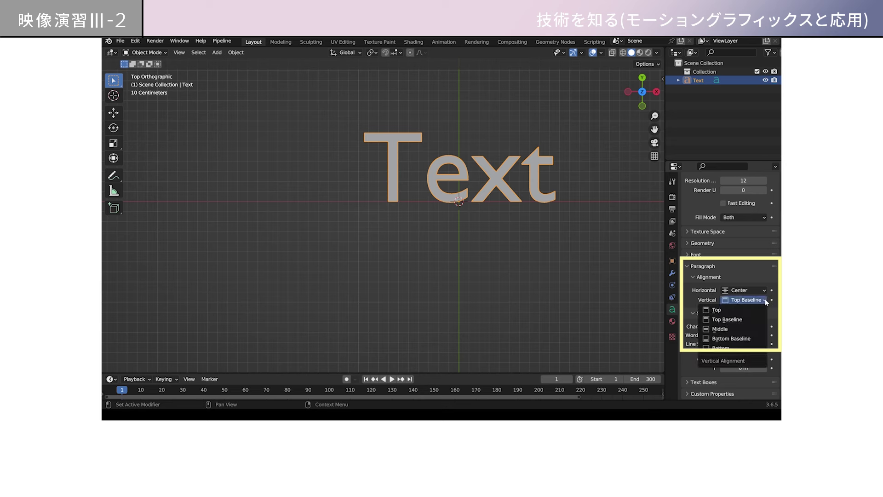
{"action": "left_click", "coordinate": [724, 329]}
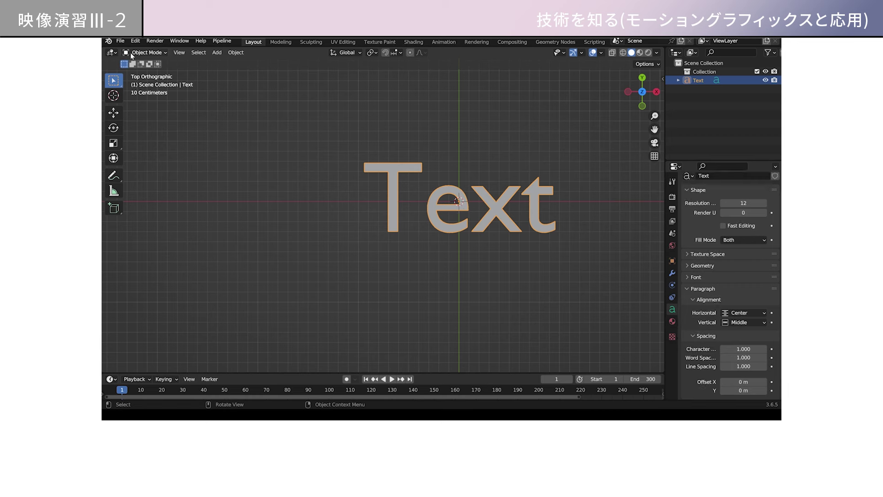
- Replace the text object's default wording with "digital" in Edit Mode
{"action": "left_click", "coordinate": [160, 53]}
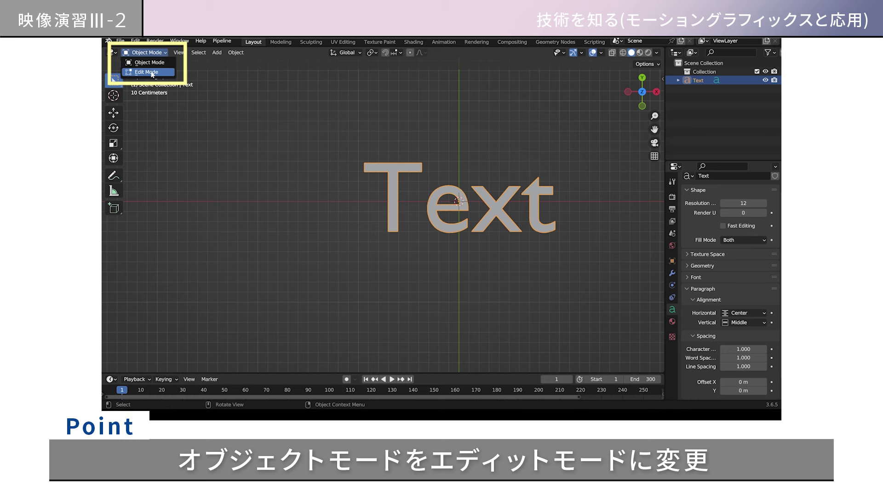
{"action": "left_click", "coordinate": [152, 73]}
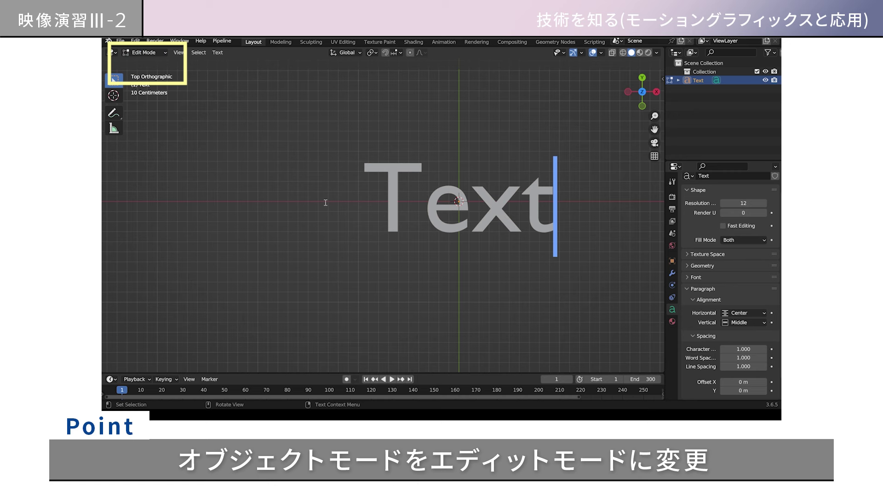
{"action": "key", "text": "BackSpace"}
{"action": "key", "text": "BackSpace"}
{"action": "key", "text": "BackSpace"}
{"action": "key", "text": "BackSpace"}
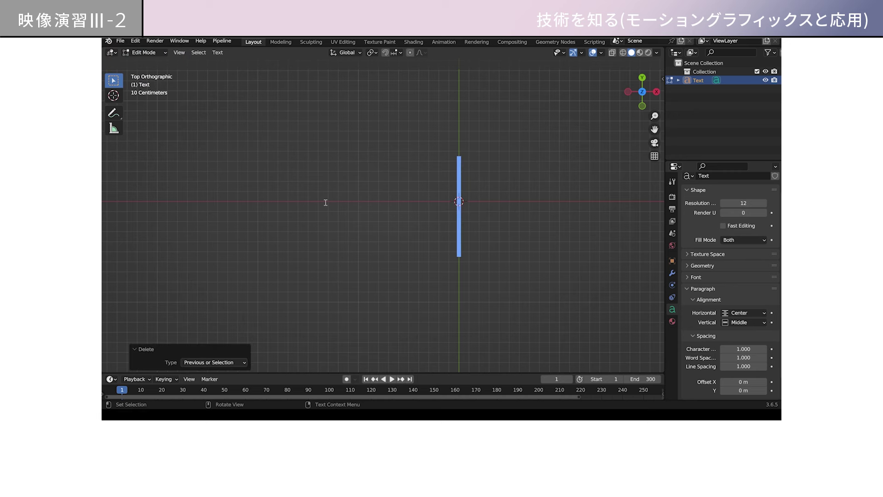
{"action": "type", "text": "digita"}
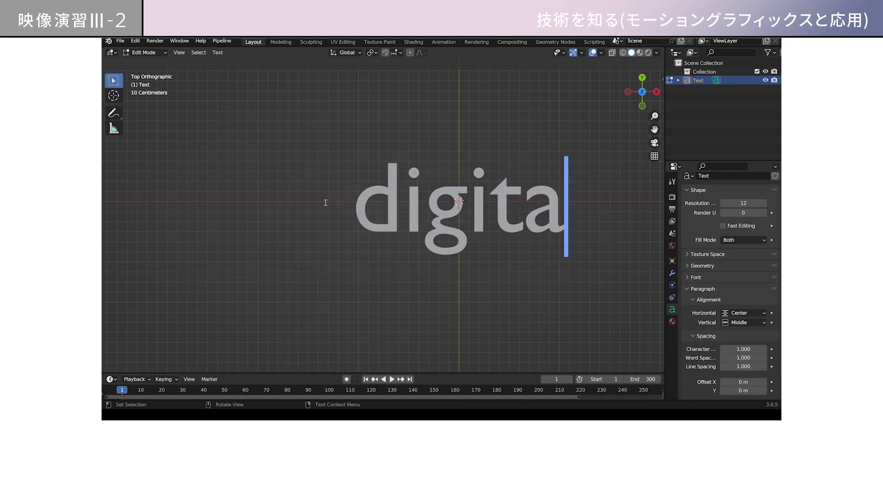
{"action": "type", "text": "l"}
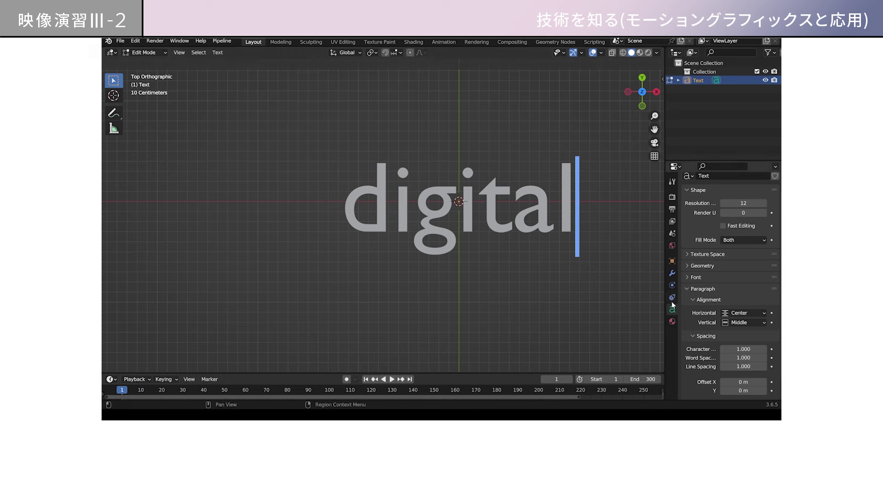
- Change the text's regular font to bold Arial and return to Object Mode
{"action": "left_click", "coordinate": [689, 278]}
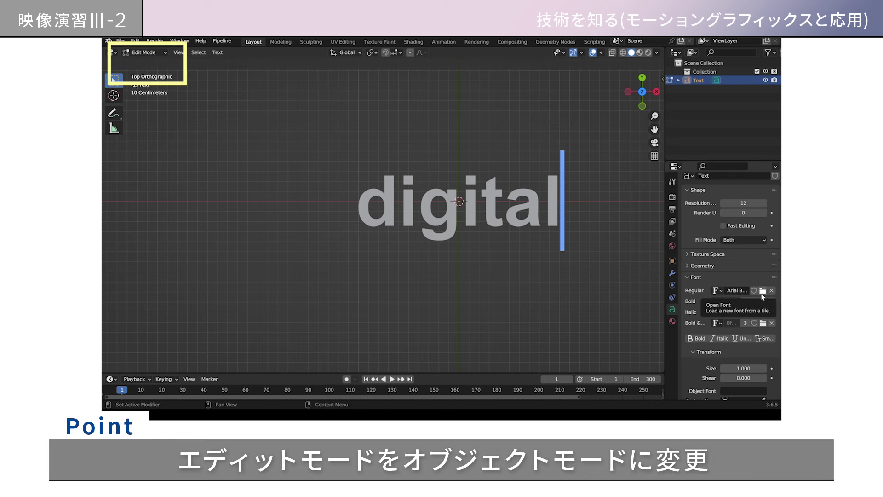
{"action": "left_click", "coordinate": [148, 53]}
{"action": "left_click", "coordinate": [149, 62]}
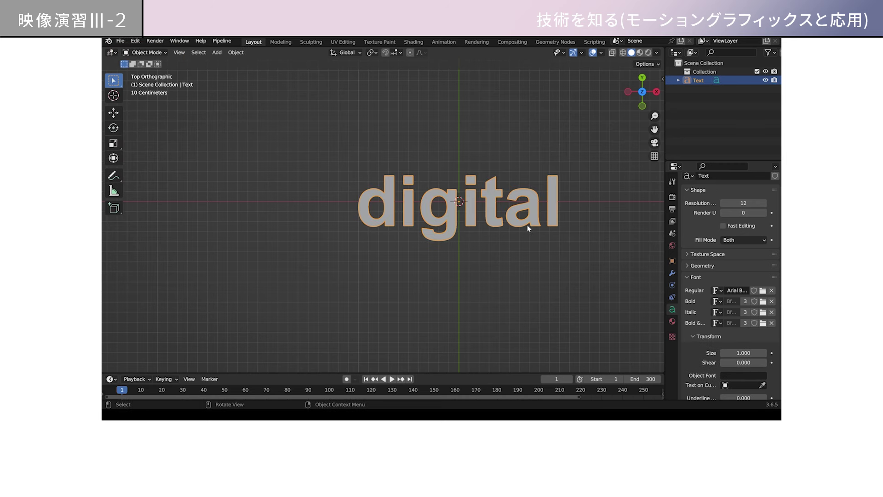
- Stand the "digital" text upright by setting its X rotation to 90°, and view it from the front
{"action": "middle_click_drag", "start_coordinate": [550, 206], "coordinate": [409, 190]}
{"action": "key", "text": "KP_7"}
{"action": "middle_click_drag", "start_coordinate": [445, 193], "coordinate": [465, 302]}
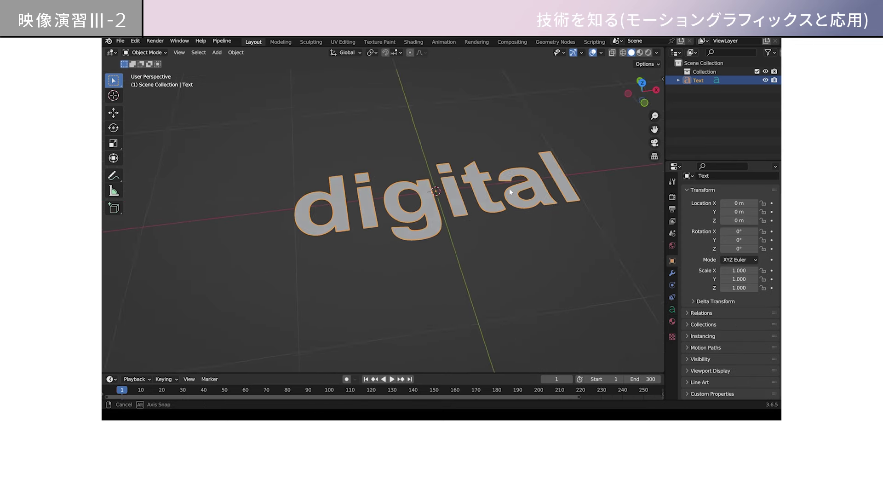
{"action": "middle_click_drag", "start_coordinate": [509, 188], "coordinate": [466, 233]}
{"action": "scroll", "coordinate": [499, 223], "scroll_direction": "down", "scroll_amount": 2}
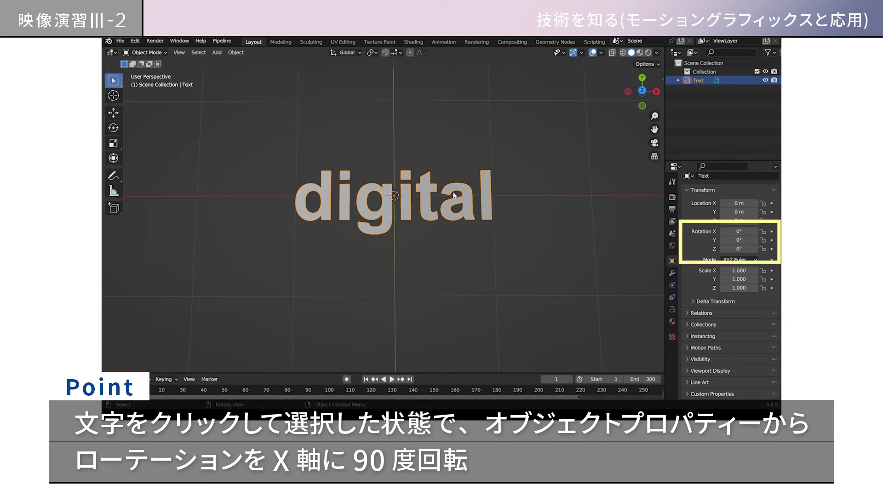
{"action": "double_click", "coordinate": [745, 231]}
{"action": "type", "text": "90"}
{"action": "key", "text": "Return"}
{"action": "middle_click_drag", "start_coordinate": [441, 206], "coordinate": [438, 122]}
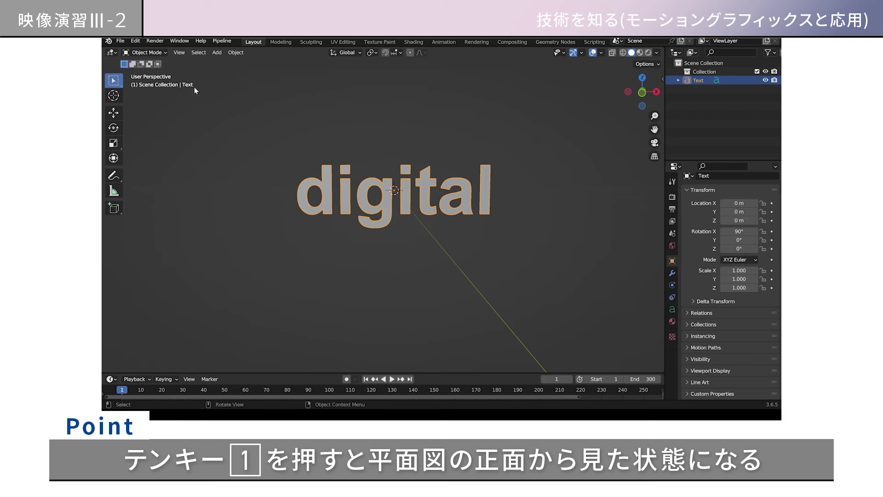
{"action": "key", "text": "KP_1"}
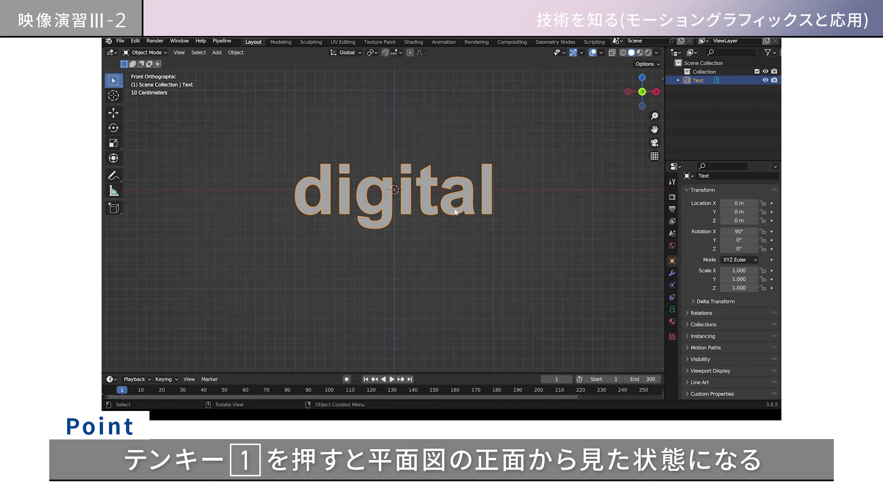
- Collapse the Font and Paragraph sections in the text's object data properties
{"action": "mouse_move", "coordinate": [446, 200]}
{"action": "middle_mouse_down"}
{"action": "mouse_move", "coordinate": [447, 303]}
{"action": "mouse_move", "coordinate": [449, 214]}
{"action": "mouse_move", "coordinate": [441, 215]}
{"action": "middle_mouse_up"}
{"action": "scroll", "coordinate": [399, 198], "scroll_direction": "up", "scroll_amount": 4}
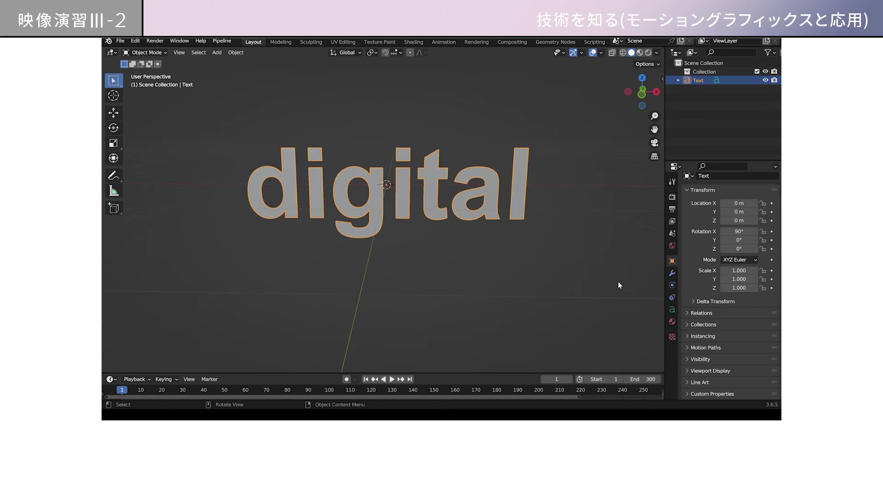
{"action": "left_click", "coordinate": [672, 309]}
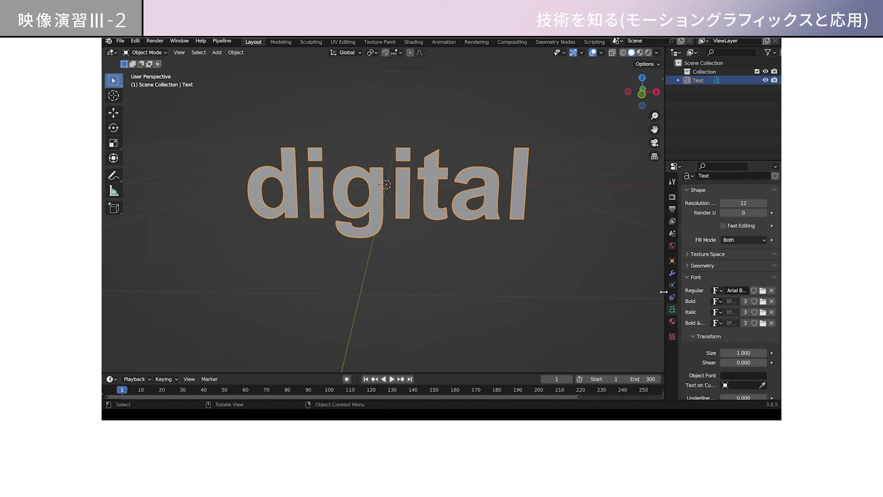
{"action": "scroll", "coordinate": [695, 322], "scroll_direction": "down", "scroll_amount": 5}
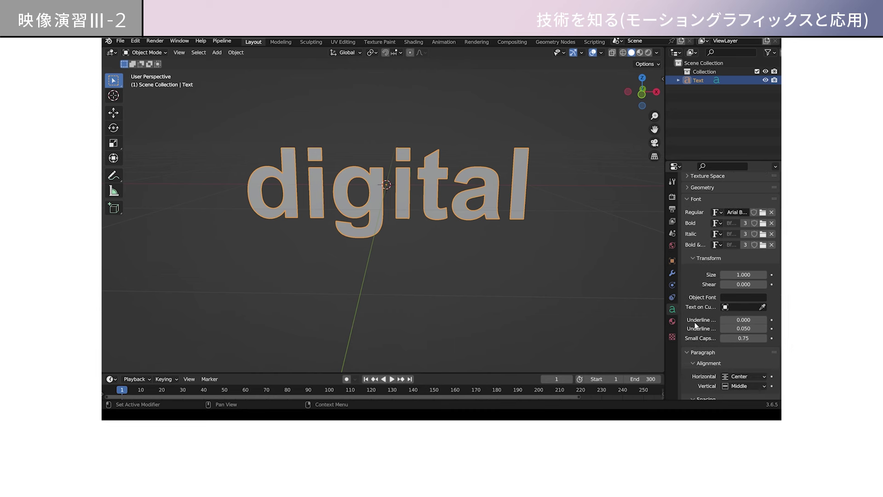
{"action": "scroll", "coordinate": [696, 324], "scroll_direction": "up", "scroll_amount": 1}
{"action": "left_click", "coordinate": [694, 220]}
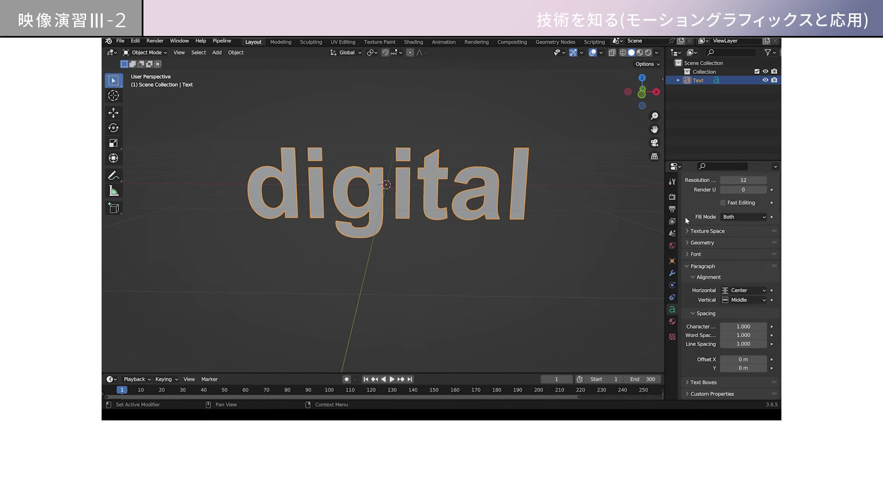
{"action": "left_click", "coordinate": [687, 266]}
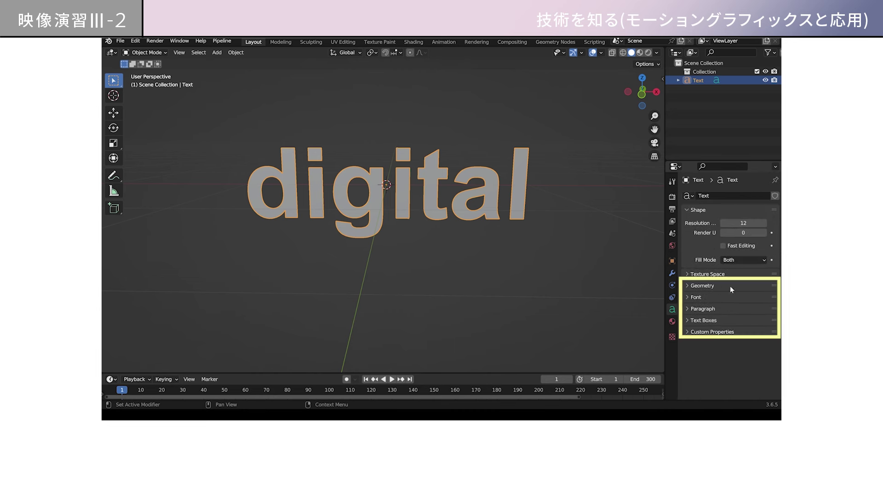
- Expand the text's Geometry settings and set its Extrude value to 0.05 m, checking the thickness from several angles
{"action": "left_click", "coordinate": [683, 285]}
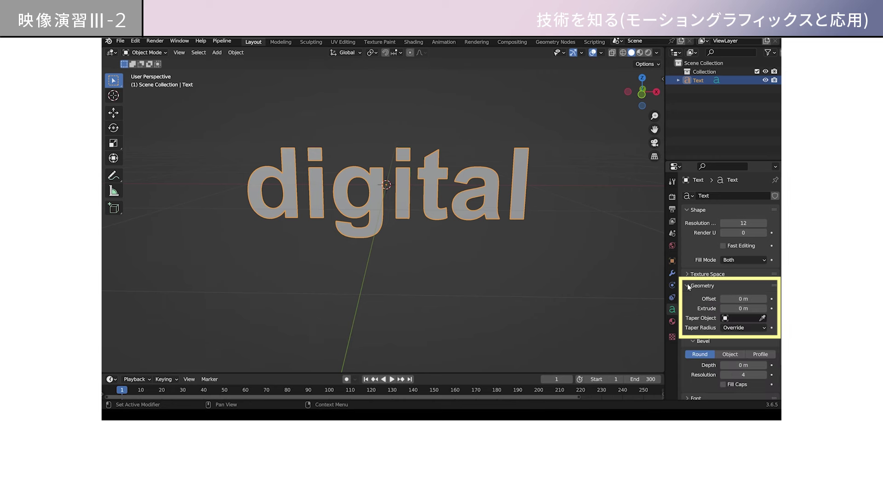
{"action": "mouse_move", "coordinate": [741, 308]}
{"action": "left_mouse_down"}
{"action": "mouse_move", "coordinate": [759, 308]}
{"action": "mouse_move", "coordinate": [739, 306]}
{"action": "left_mouse_up"}
{"action": "middle_click_drag", "start_coordinate": [513, 203], "coordinate": [552, 267]}
{"action": "mouse_move", "coordinate": [743, 308]}
{"action": "left_mouse_down"}
{"action": "mouse_move", "coordinate": [768, 308]}
{"action": "mouse_move", "coordinate": [740, 308]}
{"action": "left_mouse_up"}
{"action": "middle_click_drag", "start_coordinate": [450, 230], "coordinate": [485, 224]}
{"action": "double_click", "coordinate": [743, 308]}
{"action": "type", "text": "0.05"}
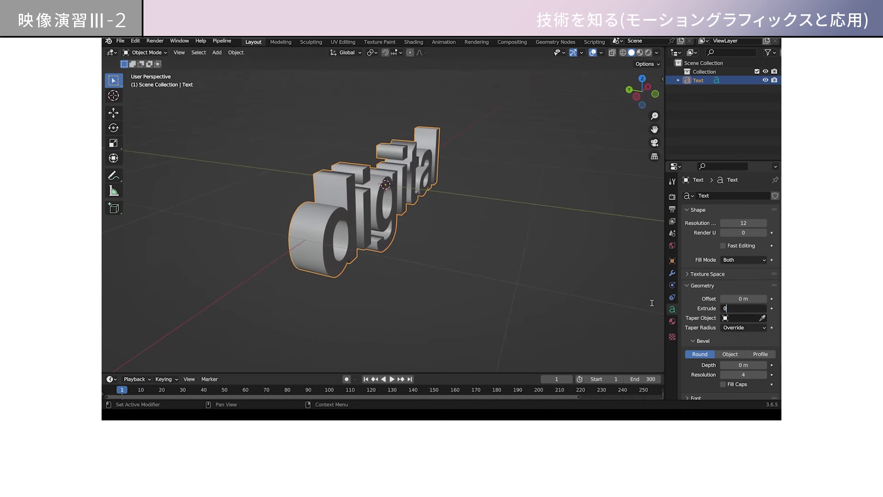
{"action": "key", "text": "Return"}
{"action": "middle_click_drag", "start_coordinate": [465, 268], "coordinate": [364, 200]}
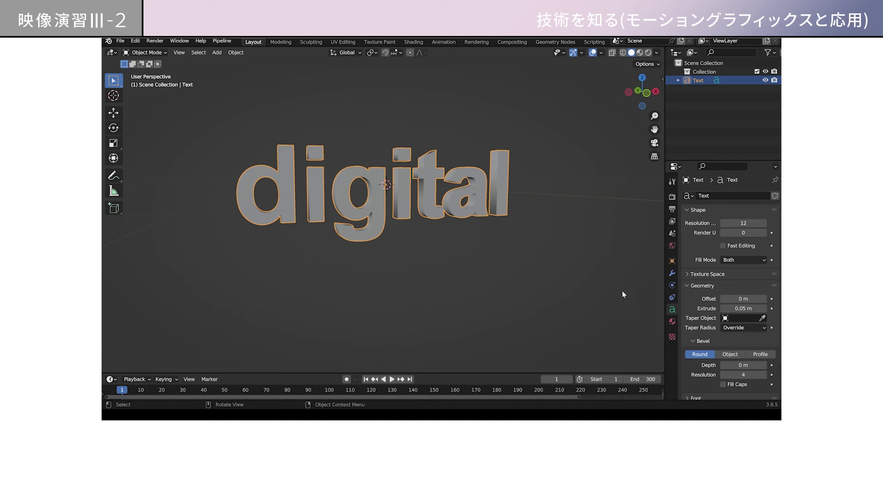
{"action": "middle_click_drag", "start_coordinate": [383, 168], "coordinate": [404, 168]}
- Try a Round bevel depth of 0.05 m on the text's edges, and reduce it to 0.01 m
{"action": "scroll", "coordinate": [370, 180], "scroll_direction": "up", "scroll_amount": 6}
{"action": "scroll", "coordinate": [360, 162], "scroll_direction": "up", "scroll_amount": 3}
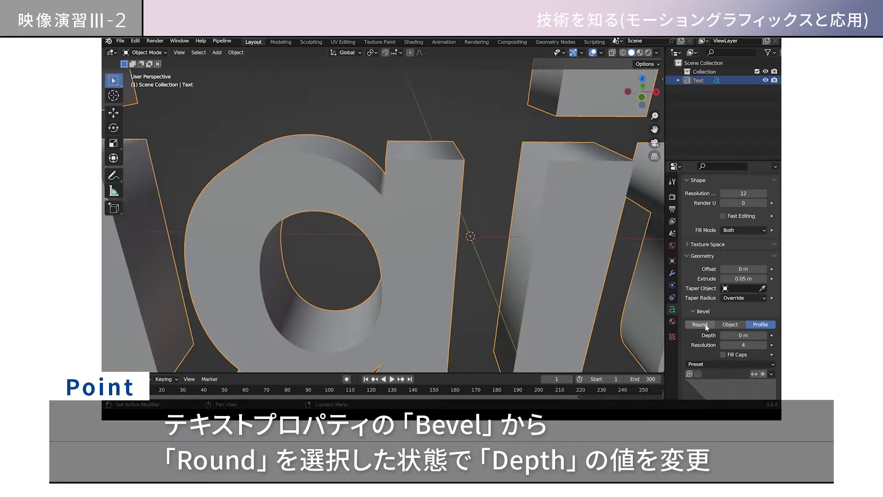
{"action": "scroll", "coordinate": [696, 316], "scroll_direction": "down", "scroll_amount": 3}
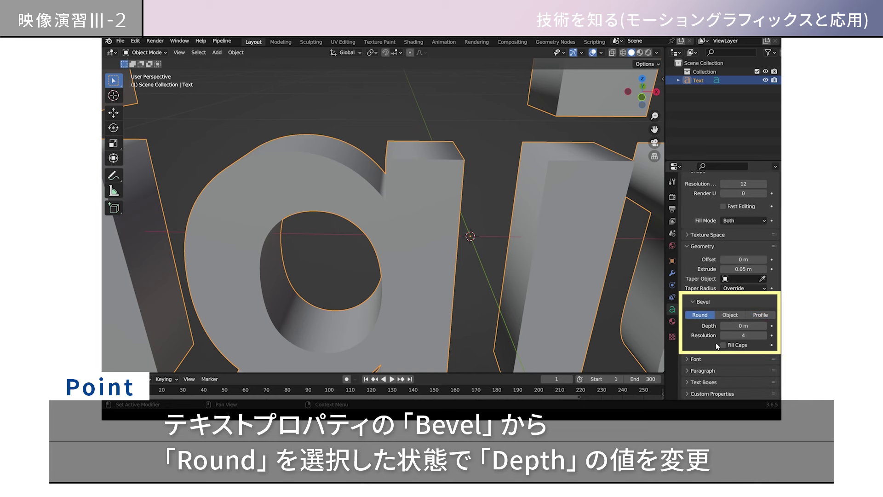
{"action": "double_click", "coordinate": [763, 326]}
{"action": "type", "text": "0.05"}
{"action": "key", "text": "Return"}
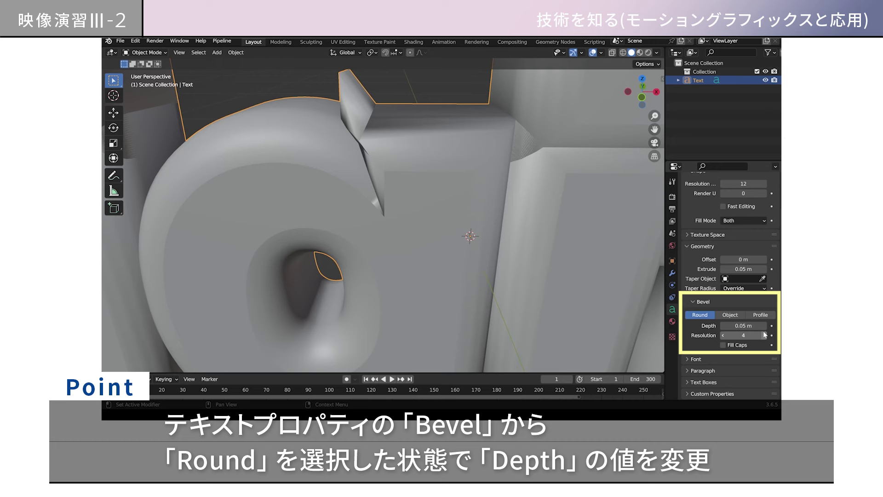
{"action": "left_click_drag", "start_coordinate": [755, 326], "coordinate": [730, 326]}
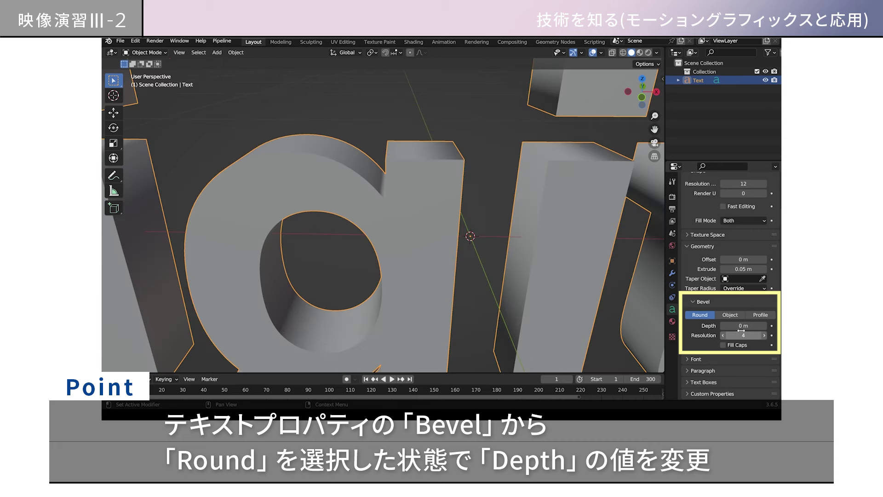
{"action": "left_click", "coordinate": [765, 326]}
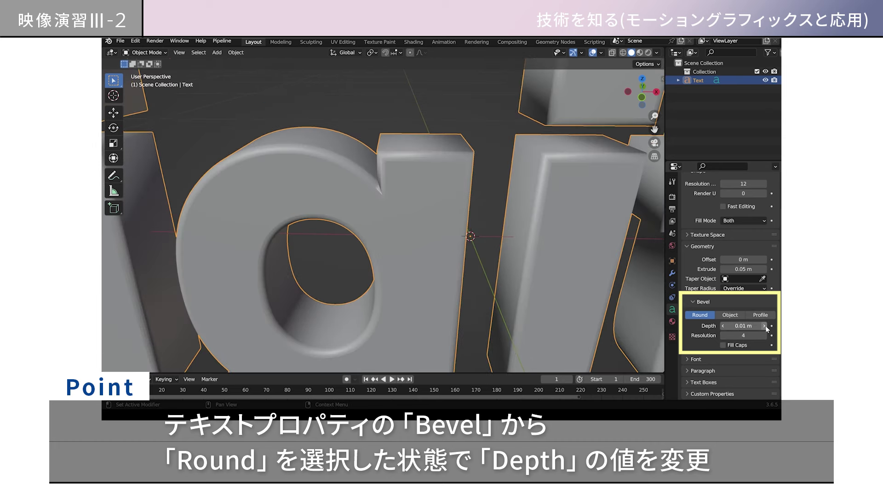
- Set the text's bevel depth to 0.005 m
{"action": "left_click", "coordinate": [738, 325]}
{"action": "left_click", "coordinate": [731, 325]}
{"action": "key", "text": "Delete"}
{"action": "type", "text": "05"}
{"action": "key", "text": "Return"}
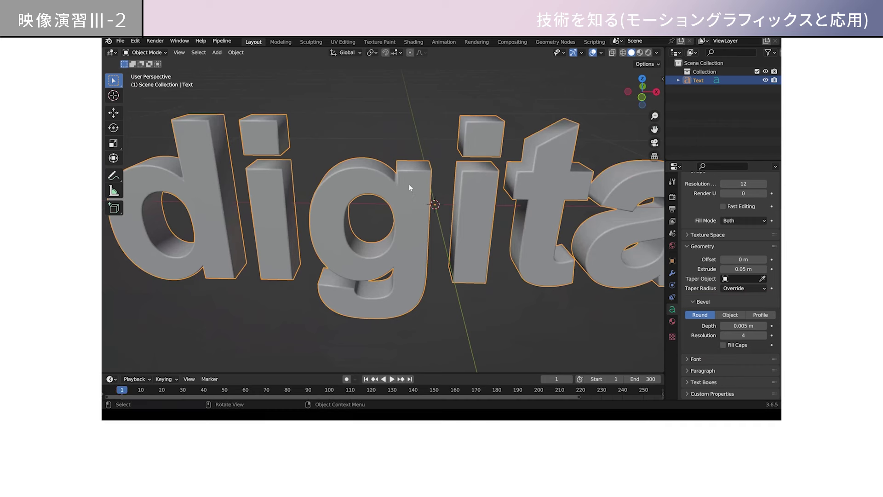
- Raise the text's bevel resolution to 8 and re-enter the bevel depth of 0.005 m
{"action": "middle_click_drag", "start_coordinate": [429, 219], "coordinate": [330, 220]}
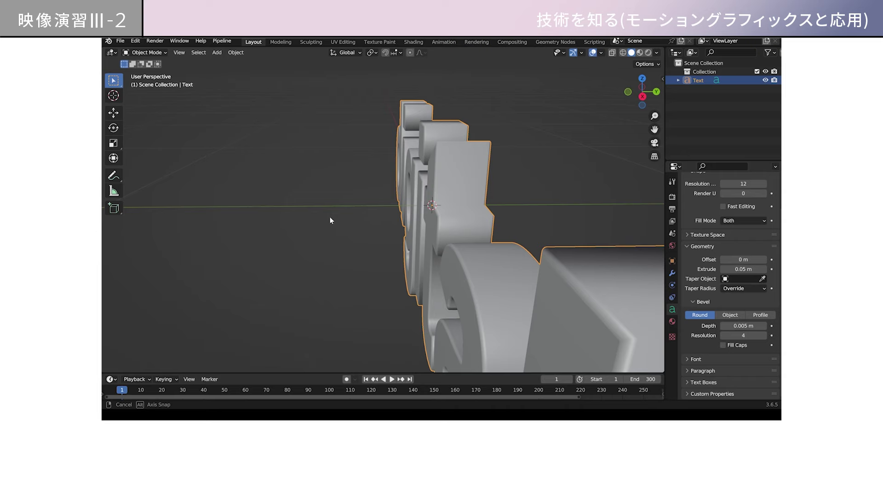
{"action": "middle_click_drag", "start_coordinate": [330, 220], "coordinate": [321, 217]}
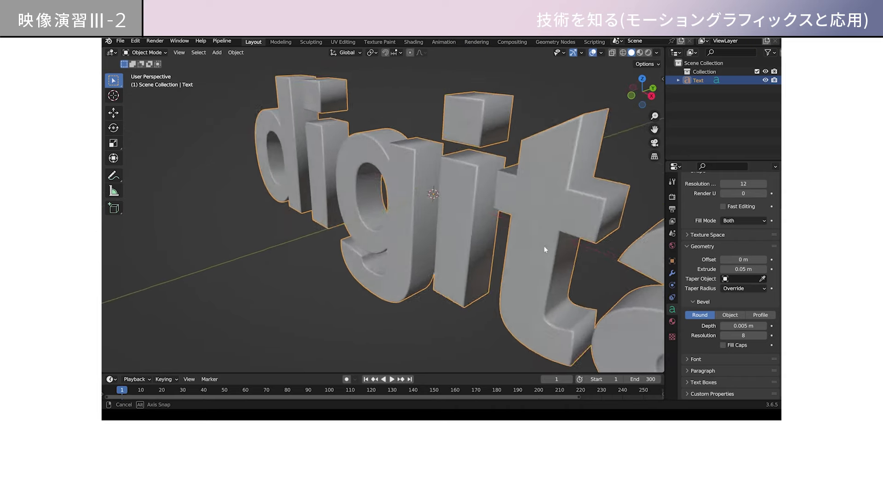
{"action": "middle_click_drag", "start_coordinate": [544, 248], "coordinate": [598, 239]}
{"action": "left_click", "coordinate": [741, 326]}
{"action": "type", "text": "0.00"}
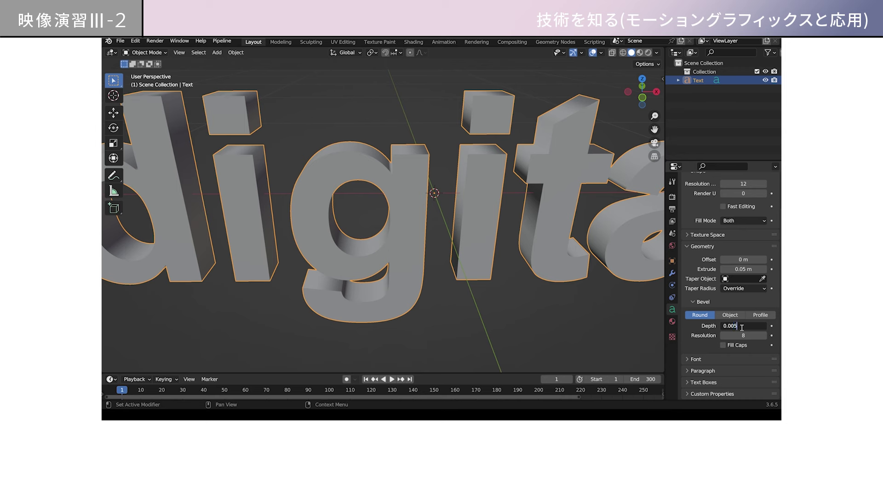
{"action": "type", "text": "5"}
{"action": "key", "text": "Return"}
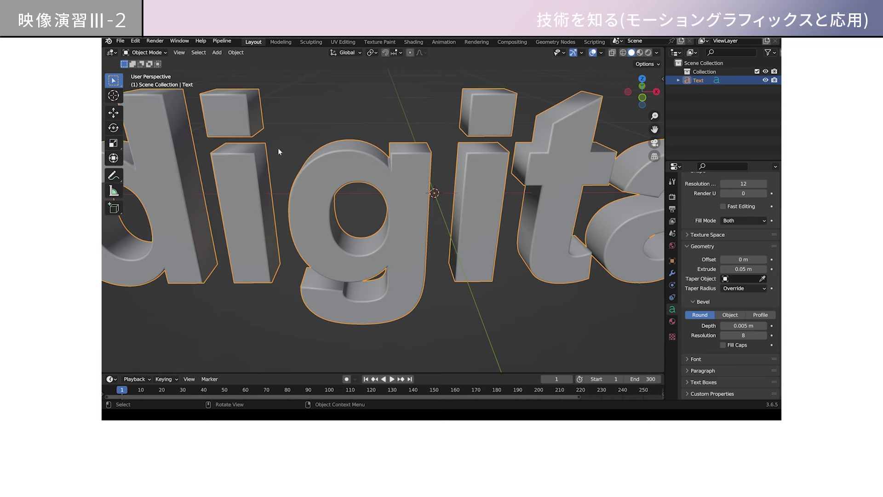
- Add a new material to the text and switch the viewport shading to Material Preview
{"action": "scroll", "coordinate": [429, 262], "scroll_direction": "down", "scroll_amount": 3}
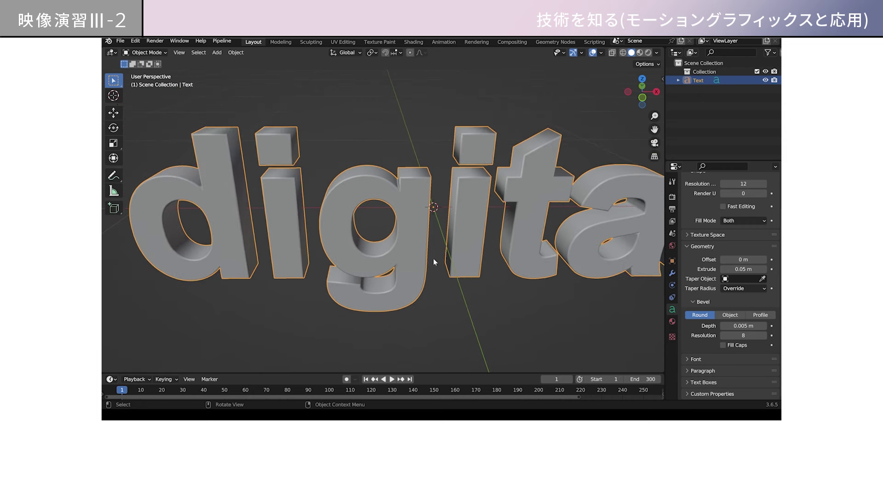
{"action": "mouse_move", "coordinate": [457, 269]}
{"action": "middle_mouse_down"}
{"action": "mouse_move", "coordinate": [454, 224]}
{"action": "mouse_move", "coordinate": [518, 254]}
{"action": "mouse_move", "coordinate": [544, 254]}
{"action": "mouse_move", "coordinate": [460, 247]}
{"action": "mouse_move", "coordinate": [470, 244]}
{"action": "mouse_move", "coordinate": [459, 253]}
{"action": "middle_mouse_up"}
{"action": "scroll", "coordinate": [459, 253], "scroll_direction": "down", "scroll_amount": 5}
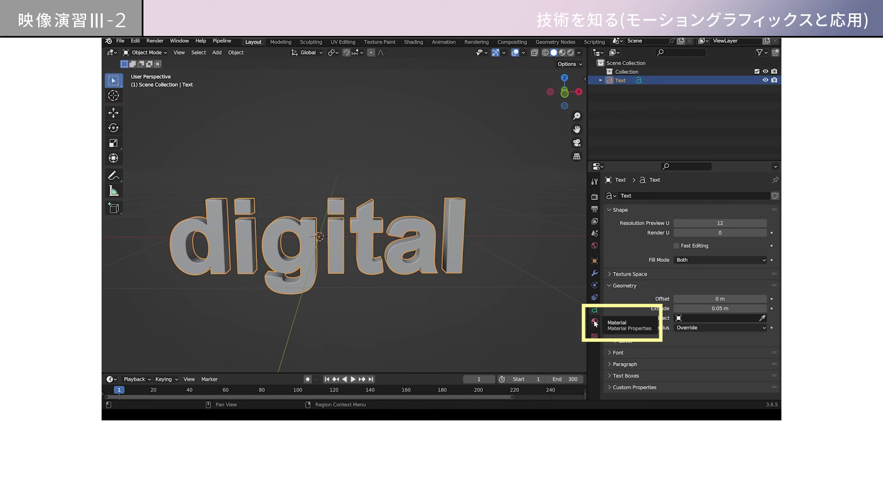
{"action": "left_click", "coordinate": [595, 322]}
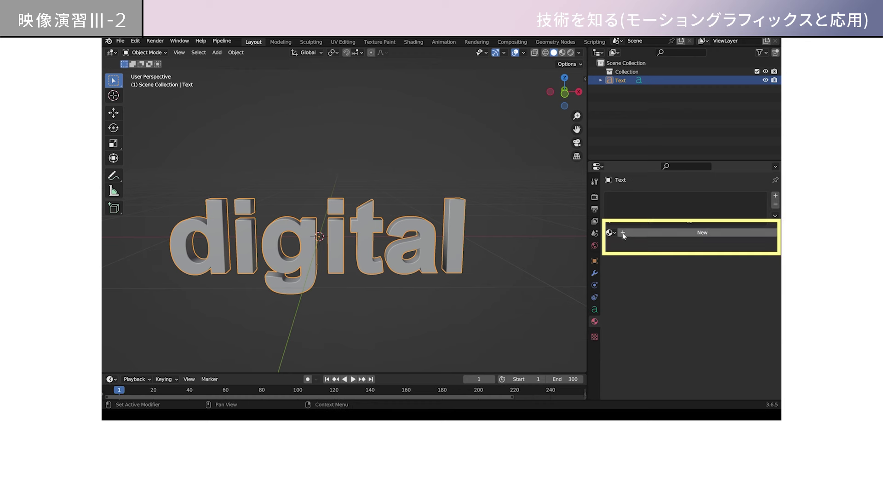
{"action": "left_click", "coordinate": [702, 234]}
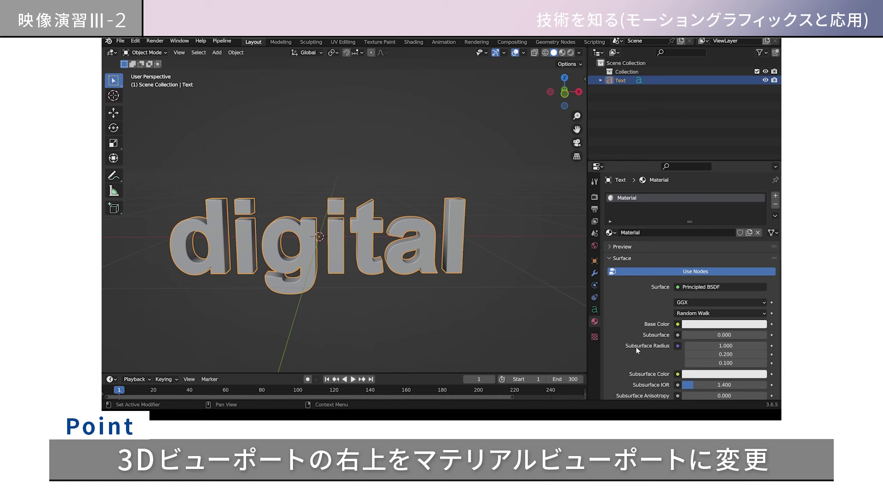
{"action": "left_click", "coordinate": [563, 53]}
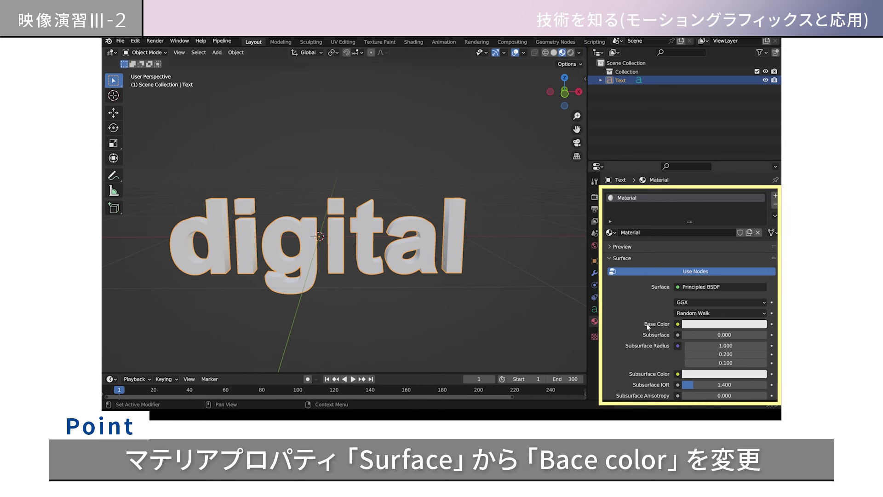
- Try a vivid pink base colour on the text's material with hue 0.962, saturation 0.943 and value 1.000
{"action": "left_click", "coordinate": [703, 324]}
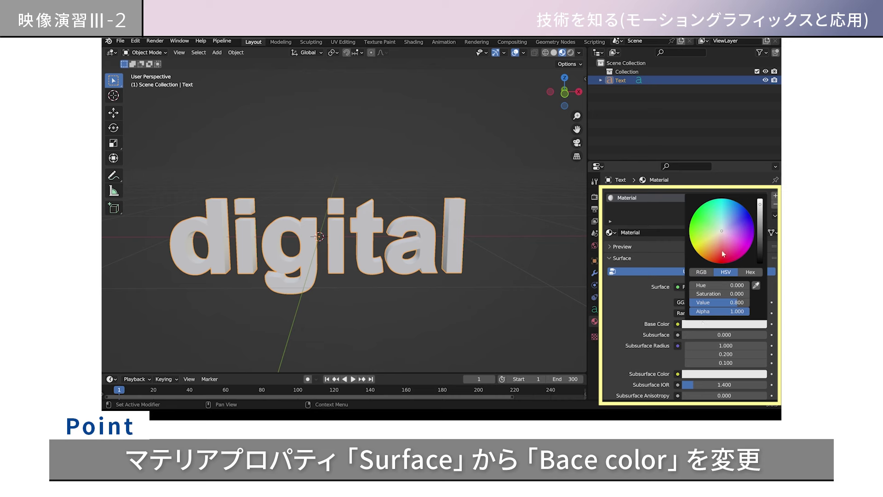
{"action": "mouse_move", "coordinate": [761, 207]}
{"action": "left_mouse_down"}
{"action": "mouse_move", "coordinate": [759, 264]}
{"action": "mouse_move", "coordinate": [759, 199]}
{"action": "left_mouse_up"}
{"action": "mouse_move", "coordinate": [725, 233]}
{"action": "left_mouse_down"}
{"action": "mouse_move", "coordinate": [721, 257]}
{"action": "mouse_move", "coordinate": [741, 250]}
{"action": "mouse_move", "coordinate": [724, 203]}
{"action": "mouse_move", "coordinate": [698, 219]}
{"action": "mouse_move", "coordinate": [741, 214]}
{"action": "mouse_move", "coordinate": [741, 256]}
{"action": "mouse_move", "coordinate": [699, 220]}
{"action": "mouse_move", "coordinate": [740, 213]}
{"action": "mouse_move", "coordinate": [743, 227]}
{"action": "mouse_move", "coordinate": [727, 241]}
{"action": "left_mouse_up"}
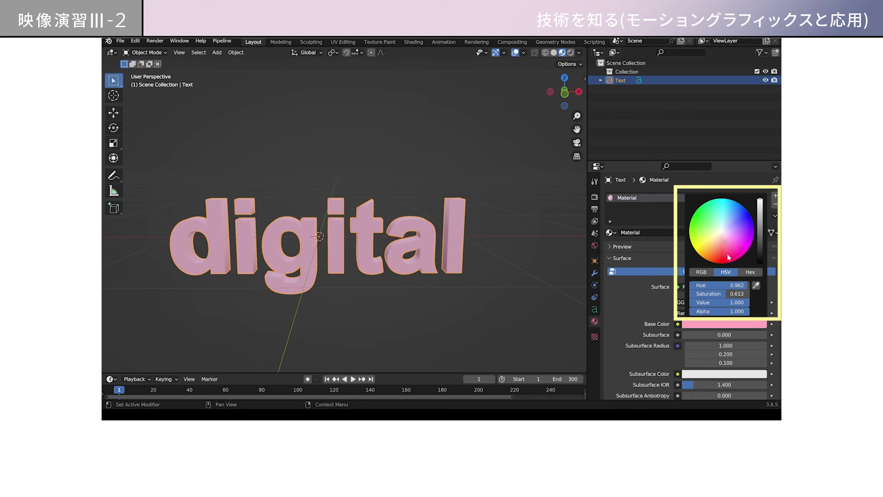
{"action": "left_click_drag", "start_coordinate": [724, 243], "coordinate": [736, 250]}
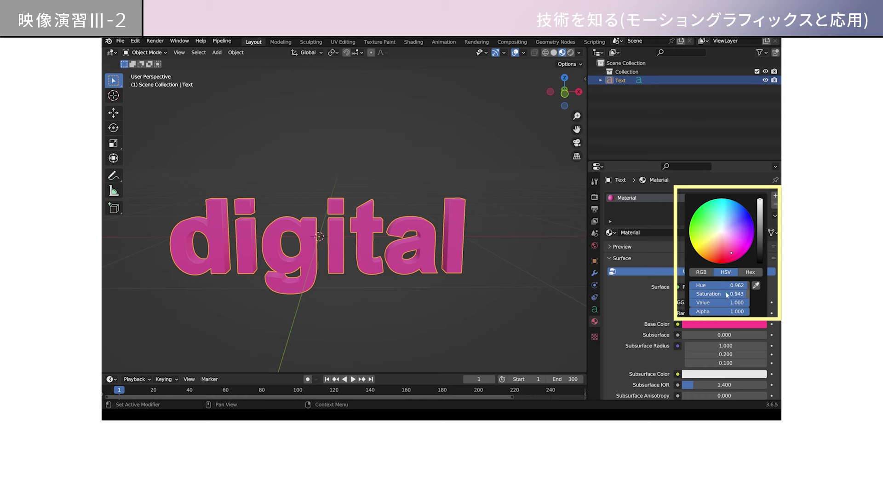
{"action": "mouse_move", "coordinate": [736, 288]}
{"action": "left_mouse_down"}
{"action": "mouse_move", "coordinate": [699, 289]}
{"action": "mouse_move", "coordinate": [748, 287]}
{"action": "mouse_move", "coordinate": [695, 296]}
{"action": "mouse_move", "coordinate": [748, 294]}
{"action": "mouse_move", "coordinate": [690, 302]}
{"action": "mouse_move", "coordinate": [731, 302]}
{"action": "left_mouse_up"}
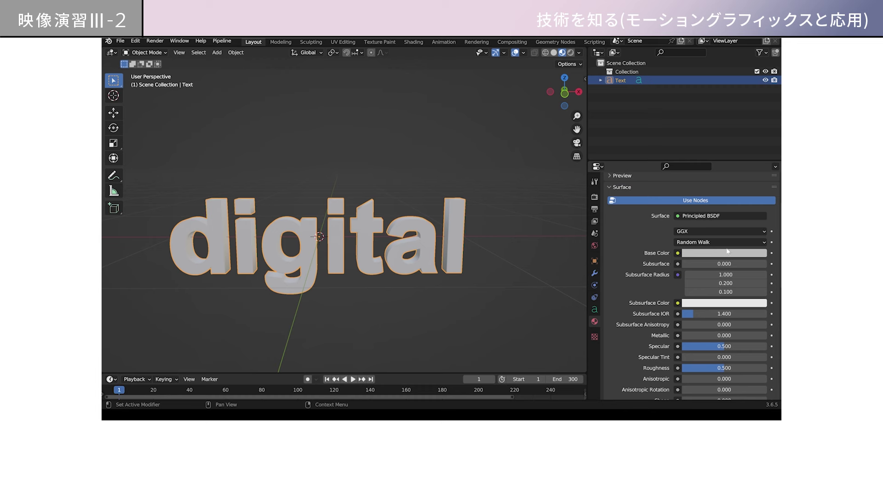
- Set the material's base colour to a neutral grey by its brightness value
{"action": "left_click", "coordinate": [748, 253]}
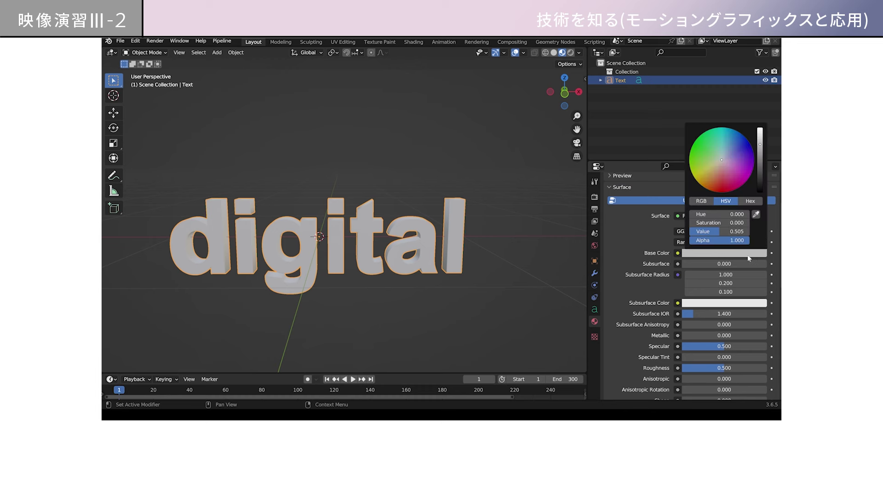
{"action": "left_click", "coordinate": [710, 231]}
{"action": "key", "text": "Return"}
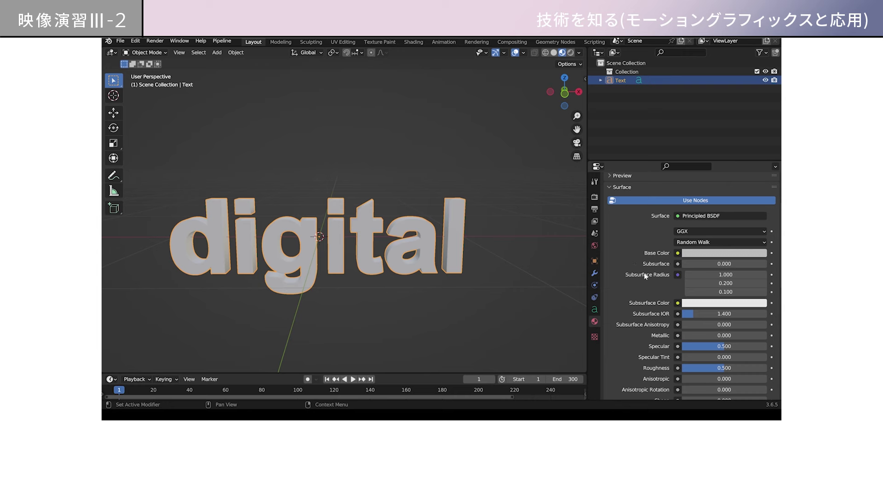
- Try a Metallic value of 1.000 on the text's material and compare it with lower values
{"action": "scroll", "coordinate": [665, 294], "scroll_direction": "down", "scroll_amount": 3}
{"action": "scroll", "coordinate": [665, 295], "scroll_direction": "down", "scroll_amount": 1}
{"action": "middle_click_drag", "start_coordinate": [511, 218], "coordinate": [458, 214]}
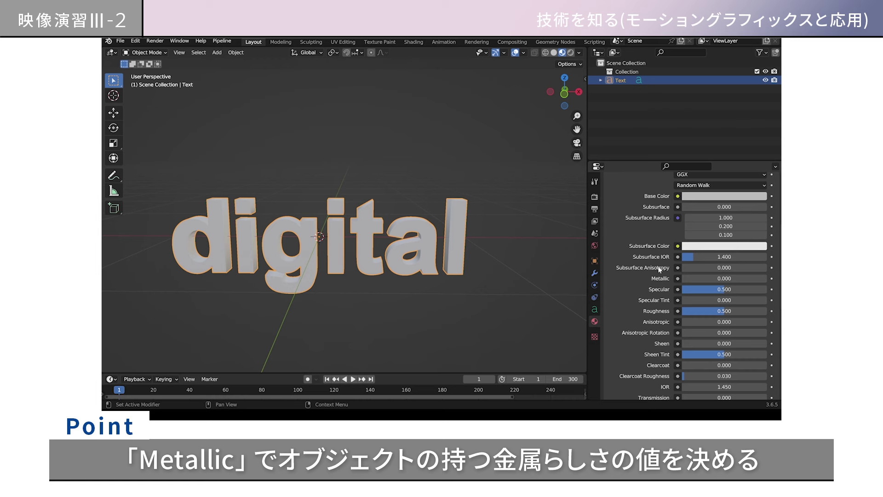
{"action": "scroll", "coordinate": [640, 271], "scroll_direction": "down", "scroll_amount": 2}
{"action": "left_click_drag", "start_coordinate": [688, 249], "coordinate": [766, 250]}
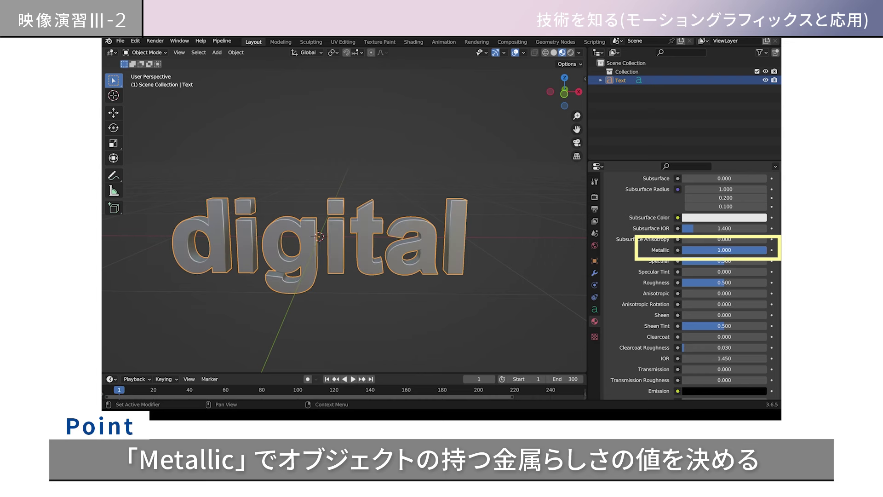
{"action": "key", "text": "ctrl+z"}
{"action": "key", "text": "ctrl+shift+z"}
{"action": "key", "text": "ctrl+z"}
{"action": "key", "text": "ctrl+shift+z"}
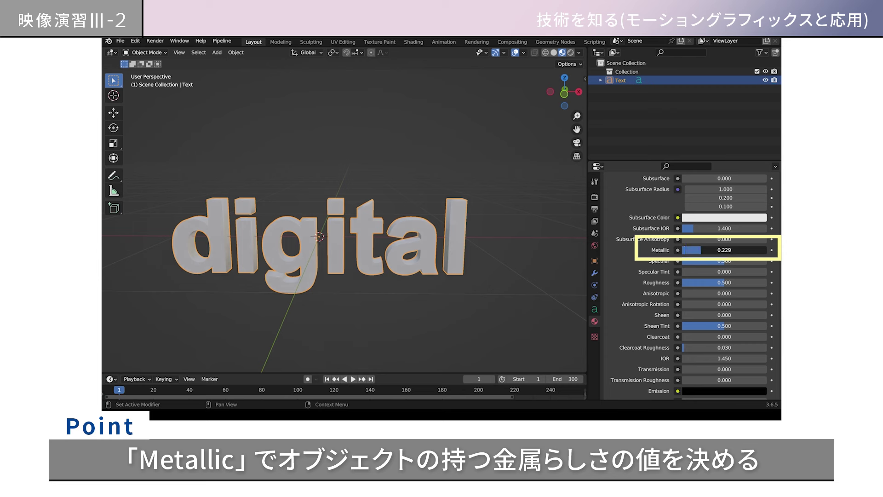
- Set the material's Roughness to 0.000 and Metallic to 1.000, and examine the mirror-like reflections on the text
{"action": "left_click_drag", "start_coordinate": [724, 282], "coordinate": [682, 283]}
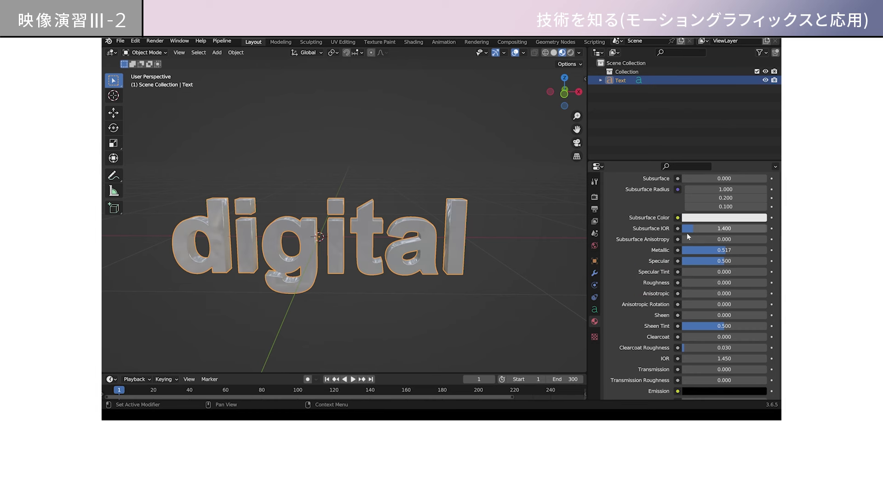
{"action": "left_click_drag", "start_coordinate": [717, 251], "coordinate": [766, 251]}
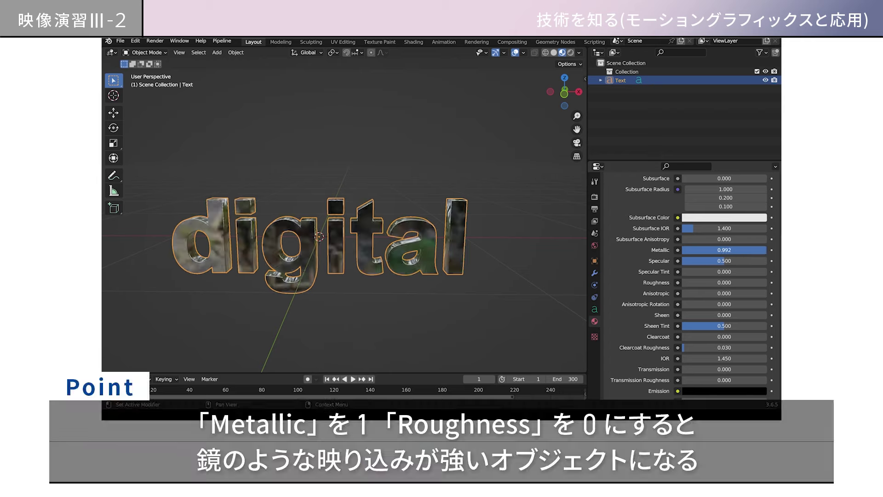
{"action": "middle_click_drag", "start_coordinate": [359, 241], "coordinate": [358, 228]}
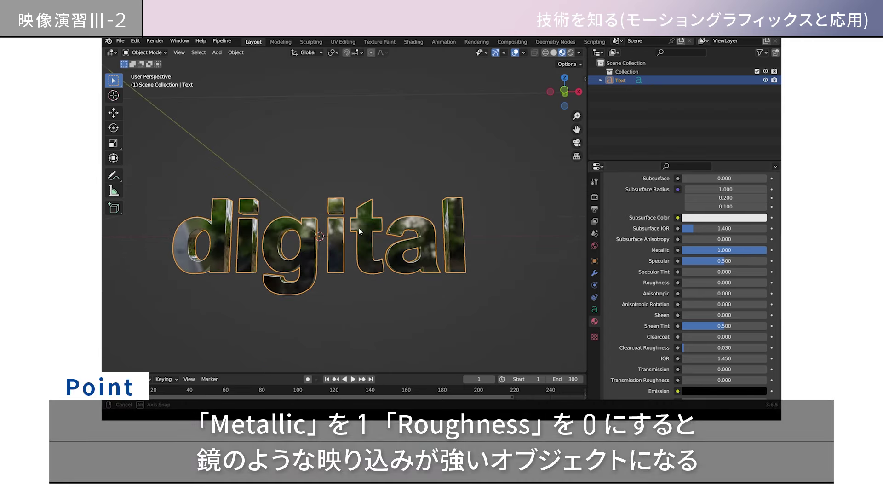
{"action": "scroll", "coordinate": [357, 228], "scroll_direction": "up", "scroll_amount": 5}
{"action": "scroll", "coordinate": [375, 241], "scroll_direction": "down", "scroll_amount": 5}
{"action": "middle_click_drag", "start_coordinate": [377, 242], "coordinate": [526, 264]}
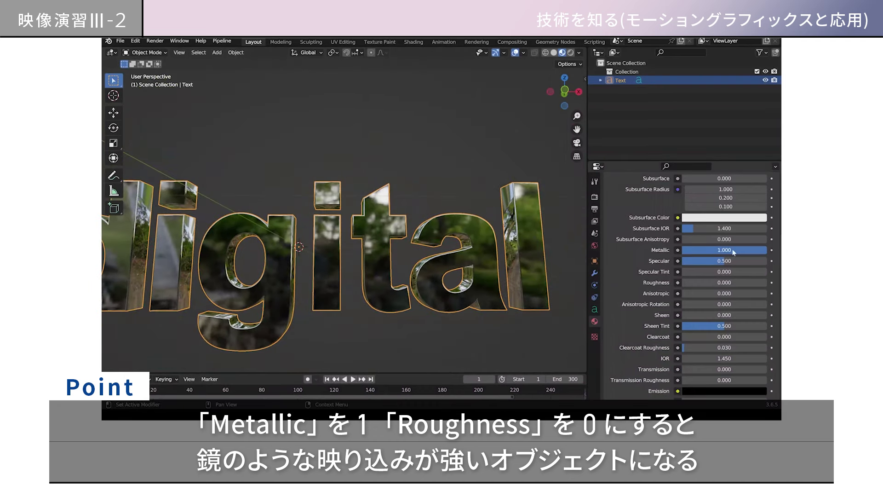
- Raise the material's Roughness to compare a matte metal finish, and set it to 0.3
{"action": "left_click_drag", "start_coordinate": [685, 282], "coordinate": [766, 283]}
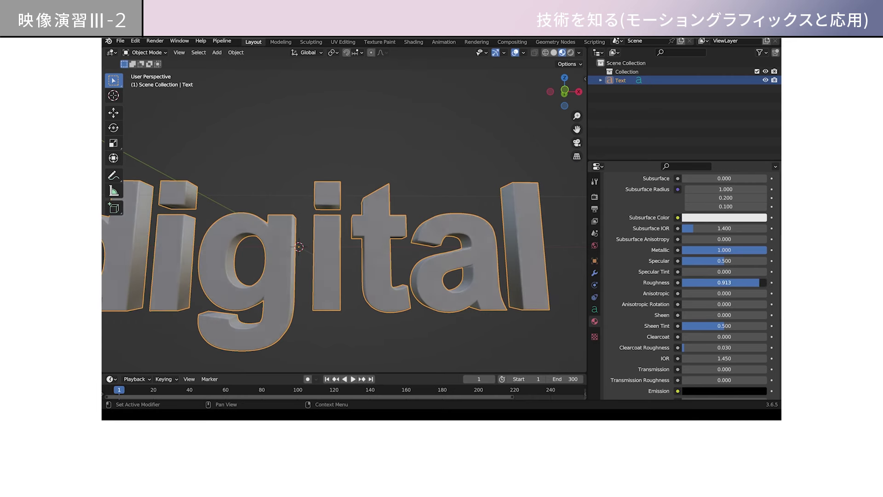
{"action": "middle_click_drag", "start_coordinate": [560, 258], "coordinate": [207, 265]}
{"action": "double_click", "coordinate": [682, 283]}
{"action": "type", "text": "0.3"}
{"action": "key", "text": "Return"}
{"action": "mouse_move", "coordinate": [456, 236]}
{"action": "middle_mouse_down"}
{"action": "mouse_move", "coordinate": [416, 212]}
{"action": "mouse_move", "coordinate": [377, 223]}
{"action": "mouse_move", "coordinate": [464, 228]}
{"action": "mouse_move", "coordinate": [456, 228]}
{"action": "middle_mouse_up"}
{"action": "scroll", "coordinate": [456, 228], "scroll_direction": "down", "scroll_amount": 5}
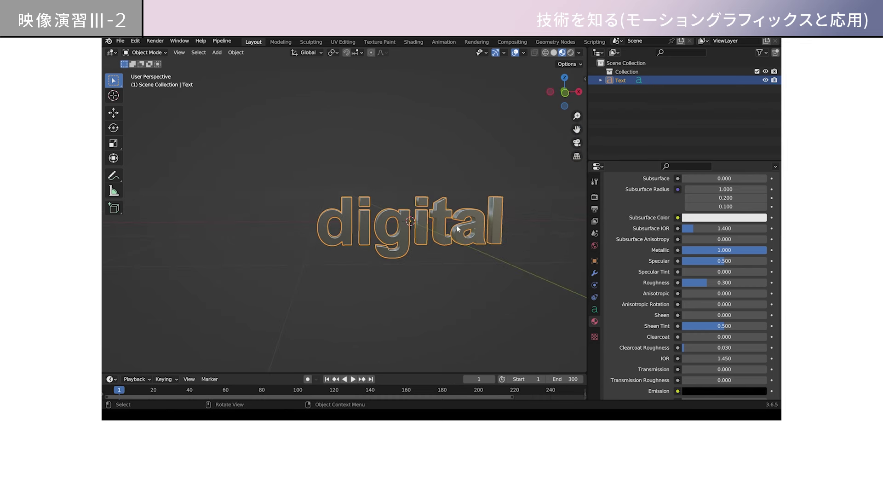
- Deselect the text and switch to the front orthographic view
{"action": "scroll", "coordinate": [458, 229], "scroll_direction": "up", "scroll_amount": 4}
{"action": "scroll", "coordinate": [457, 229], "scroll_direction": "up", "scroll_amount": 1}
{"action": "scroll", "coordinate": [458, 228], "scroll_direction": "down", "scroll_amount": 1}
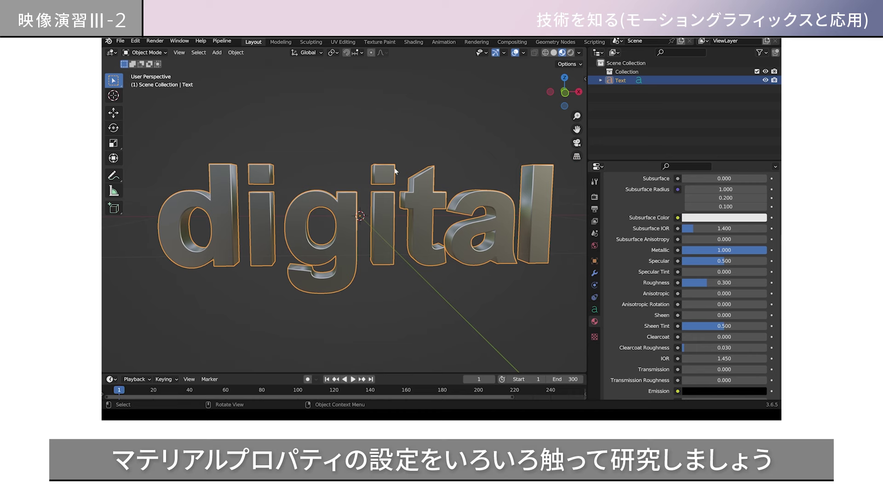
{"action": "left_click", "coordinate": [386, 146]}
{"action": "middle_click_drag", "start_coordinate": [415, 217], "coordinate": [405, 223]}
{"action": "key", "text": "KP_1"}
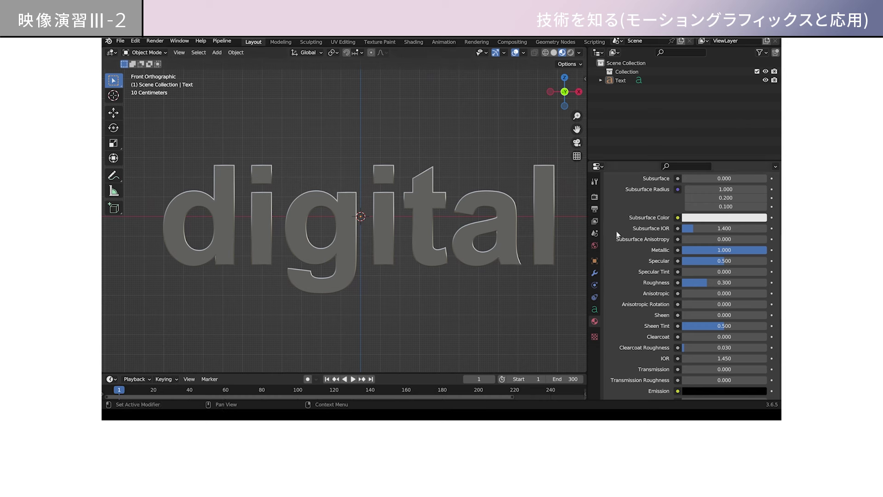
- Select the text object and raise its Z location to 0.4 m to bring the g above the X axis
{"action": "left_click", "coordinate": [593, 261]}
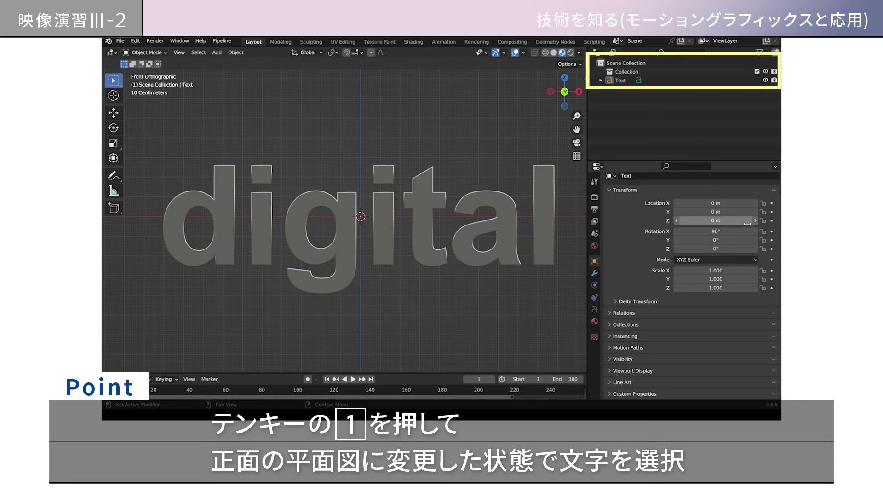
{"action": "left_click", "coordinate": [623, 82]}
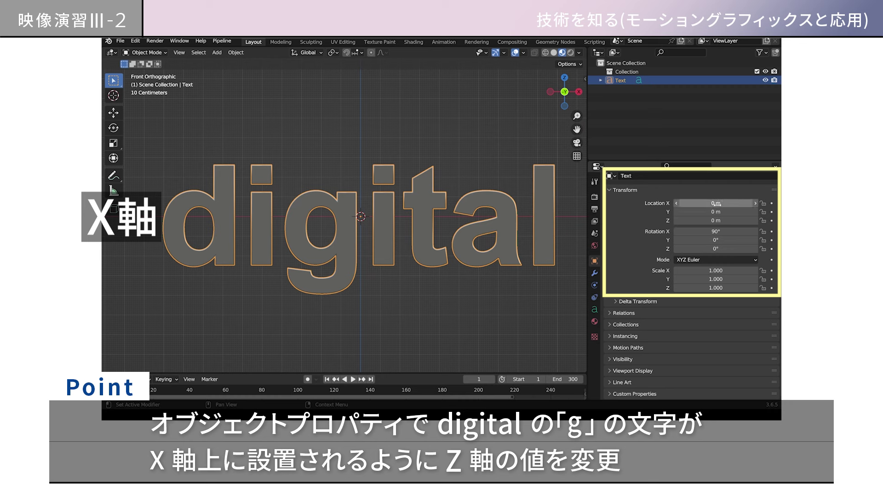
{"action": "left_click", "coordinate": [715, 220]}
{"action": "type", "text": "-0.33"}
{"action": "key", "text": "Return"}
{"action": "left_click_drag", "start_coordinate": [715, 220], "coordinate": [756, 223]}
{"action": "scroll", "coordinate": [317, 218], "scroll_direction": "up", "scroll_amount": 4}
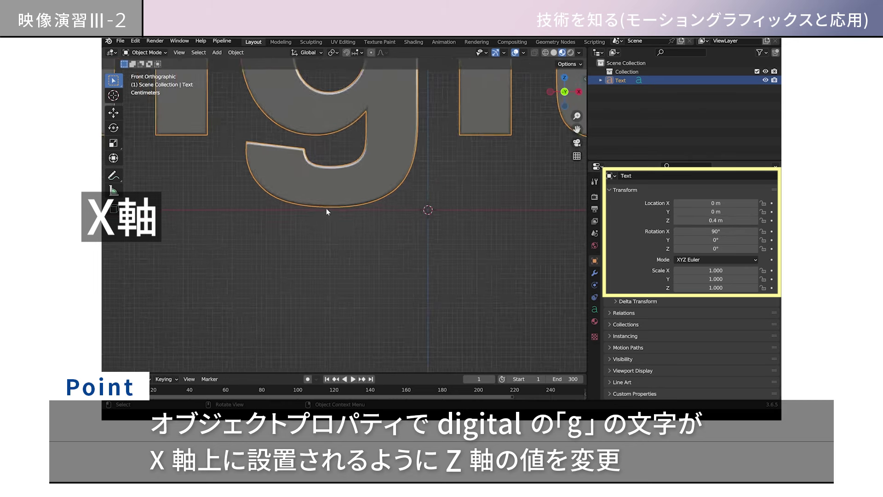
- Lower the text's Z location to 0.396 m, bringing the underside of the g closer to the X axis
{"action": "scroll", "coordinate": [326, 209], "scroll_direction": "up", "scroll_amount": 4}
{"action": "left_click", "coordinate": [689, 220]}
{"action": "type", "text": "0.39"}
{"action": "key", "text": "Return"}
{"action": "left_click", "coordinate": [690, 221]}
{"action": "left_click", "coordinate": [689, 220]}
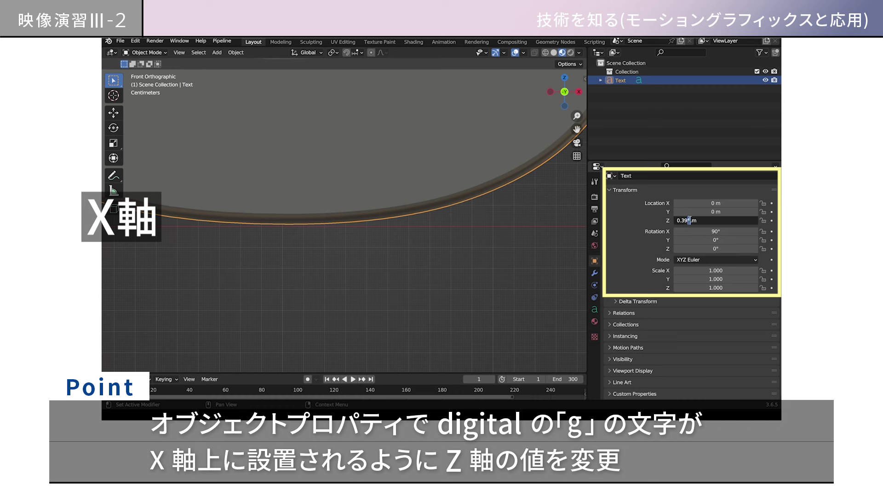
{"action": "type", "text": "5"}
{"action": "key", "text": "BackSpace"}
{"action": "type", "text": "6"}
{"action": "key", "text": "Return"}
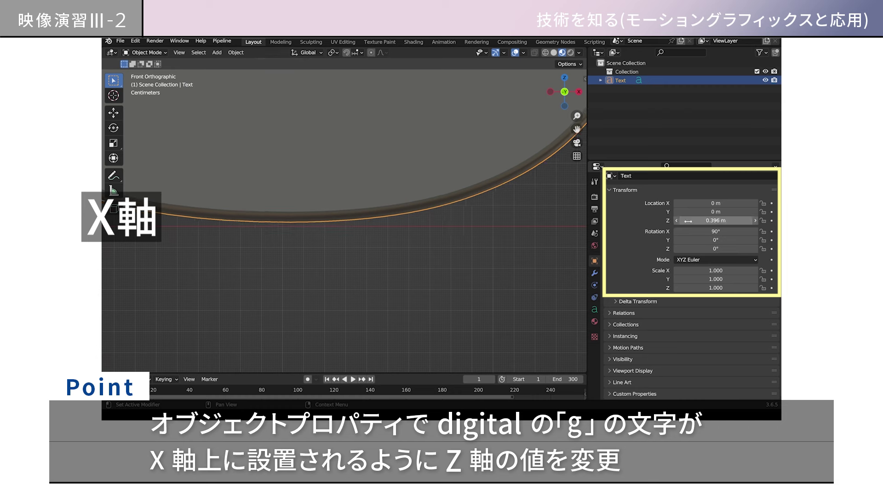
- Set the text's Z location to 0.3945 m so the underside of the g rests on the X axis
{"action": "left_click", "coordinate": [713, 221]}
{"action": "left_click", "coordinate": [692, 220]}
{"action": "key", "text": "Left"}
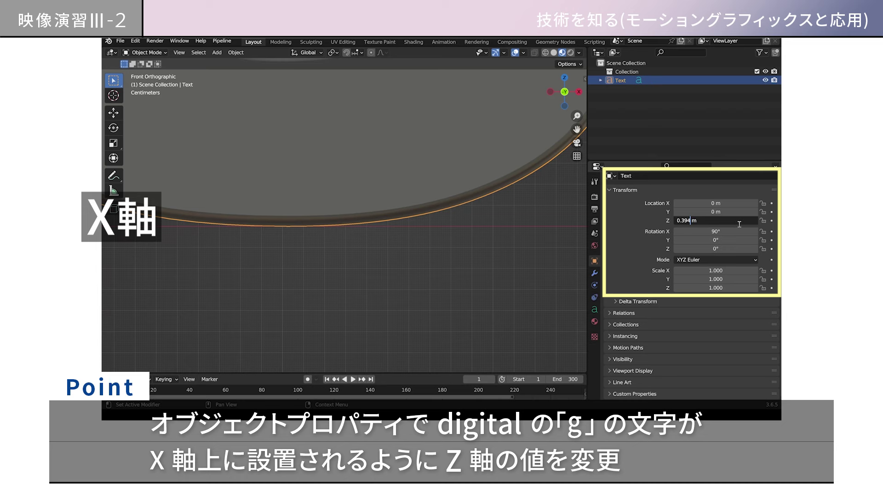
{"action": "type", "text": "5"}
{"action": "key", "text": "Return"}
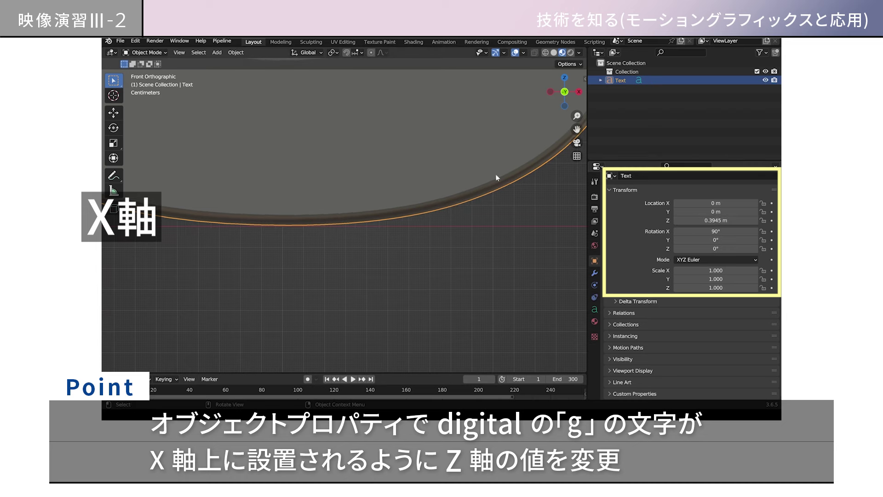
- Add a mesh plane at the world origin as a floor beneath the text
{"action": "scroll", "coordinate": [410, 153], "scroll_direction": "down", "scroll_amount": 5}
{"action": "scroll", "coordinate": [423, 156], "scroll_direction": "down", "scroll_amount": 3}
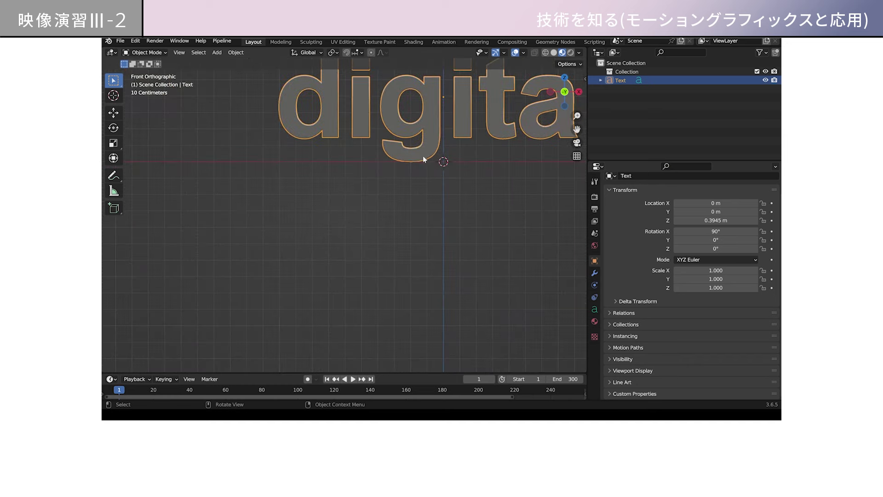
{"action": "scroll", "coordinate": [520, 175], "scroll_direction": "up", "scroll_amount": 2}
{"action": "middle_click_drag", "start_coordinate": [460, 142], "coordinate": [480, 211]}
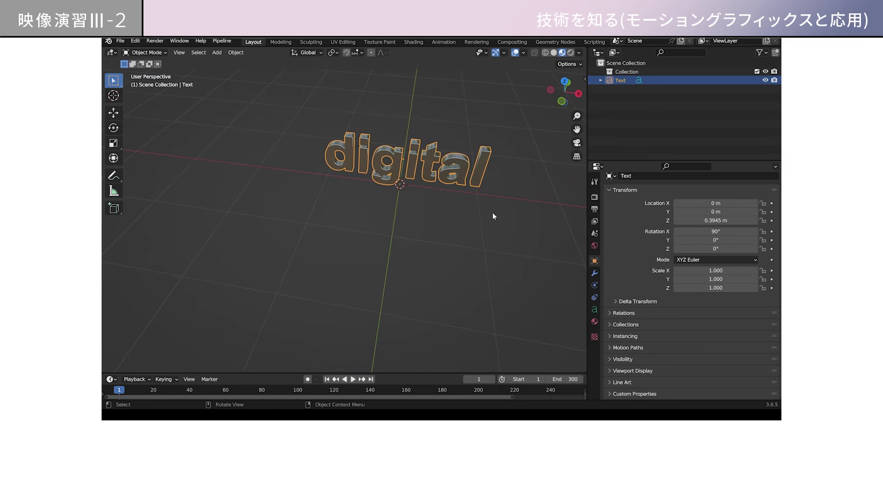
{"action": "key", "text": "shift+a"}
{"action": "mouse_move", "coordinate": [463, 169]}
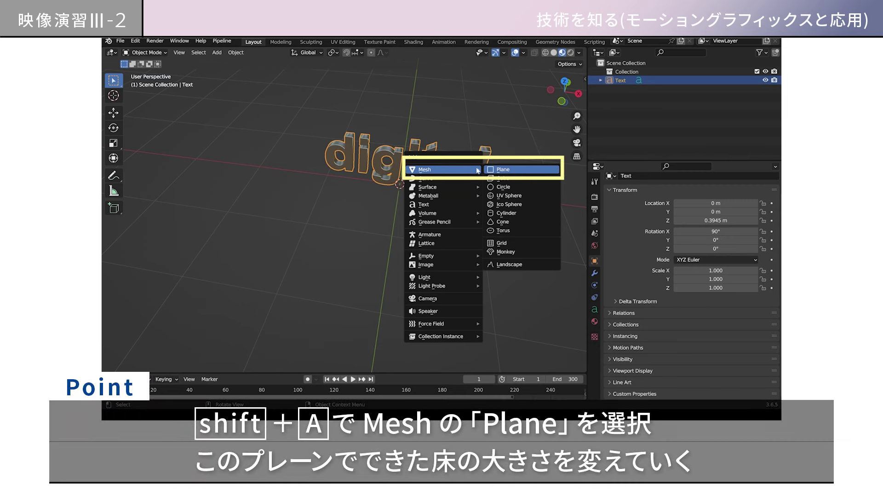
{"action": "left_click", "coordinate": [515, 172]}
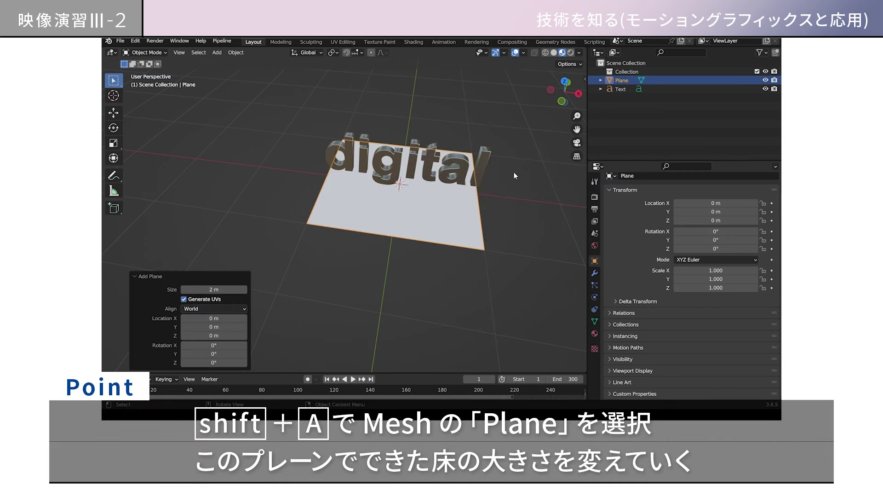
{"action": "left_click", "coordinate": [416, 226]}
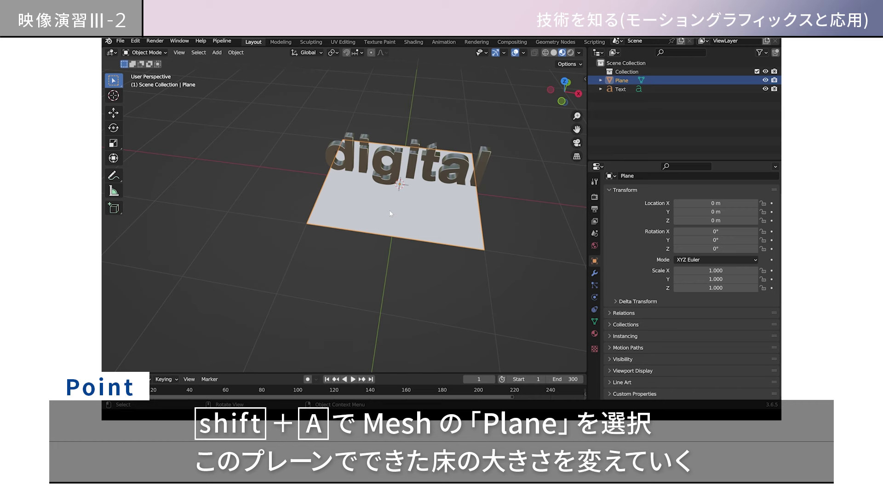
- Scale the floor plane uniformly by a factor of 5
{"action": "key", "text": "s"}
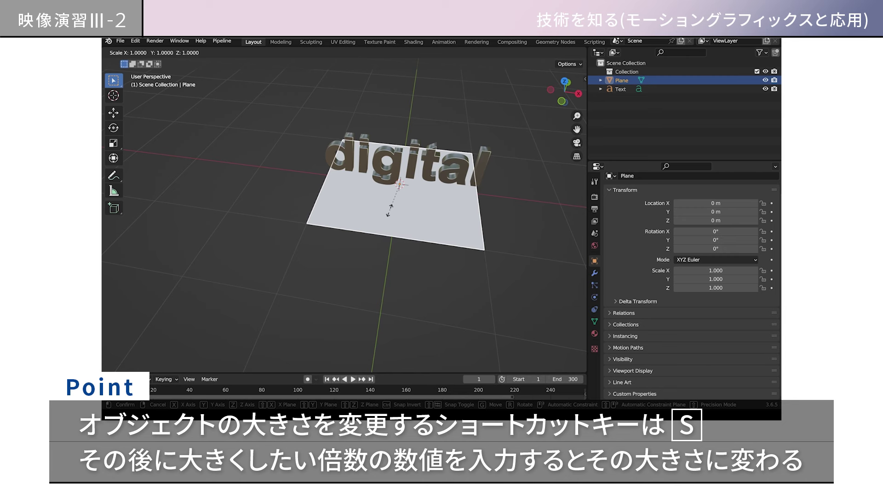
{"action": "type", "text": "5"}
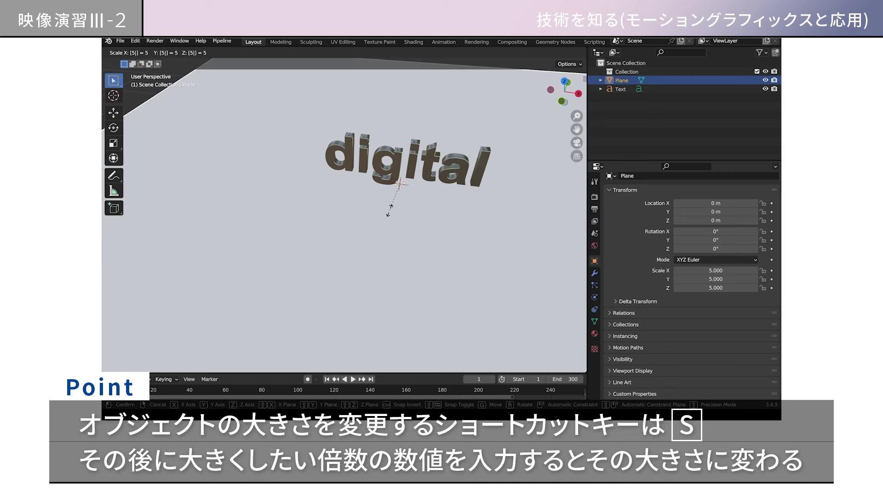
{"action": "key", "text": "Return"}
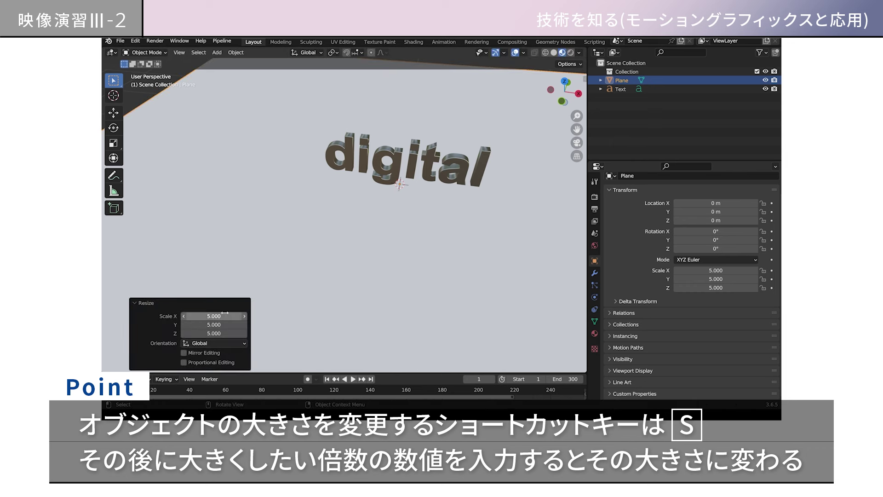
- Give the floor plane a new material with a Base Color Value of 0.7 and Metallic at 1.000
{"action": "middle_click_drag", "start_coordinate": [445, 310], "coordinate": [450, 212]}
{"action": "scroll", "coordinate": [468, 232], "scroll_direction": "up", "scroll_amount": 5}
{"action": "left_click", "coordinate": [594, 333]}
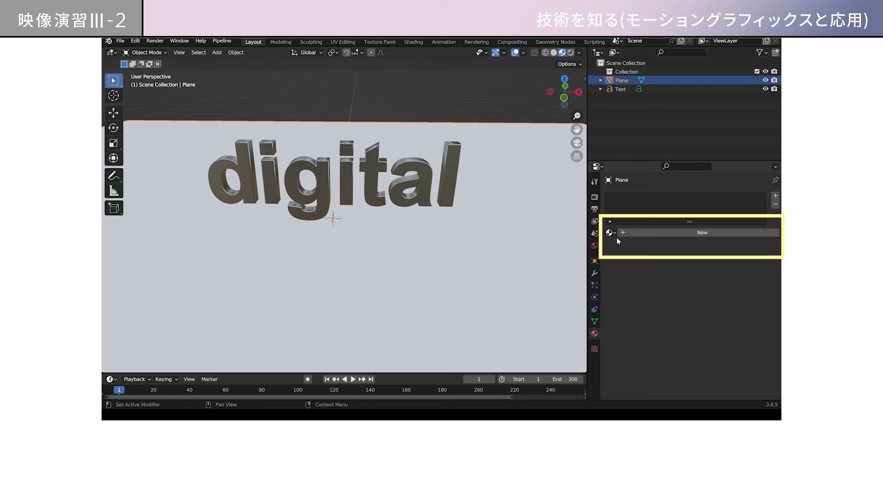
{"action": "left_click", "coordinate": [691, 233]}
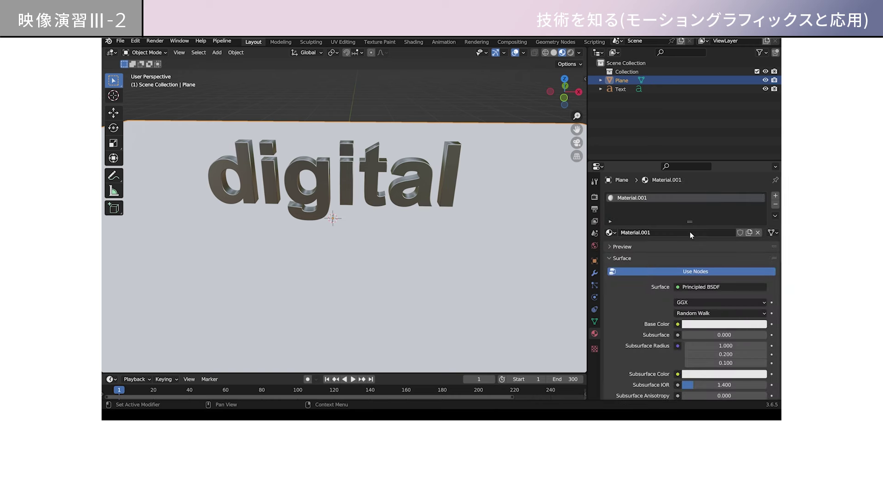
{"action": "scroll", "coordinate": [621, 322], "scroll_direction": "down", "scroll_amount": 4}
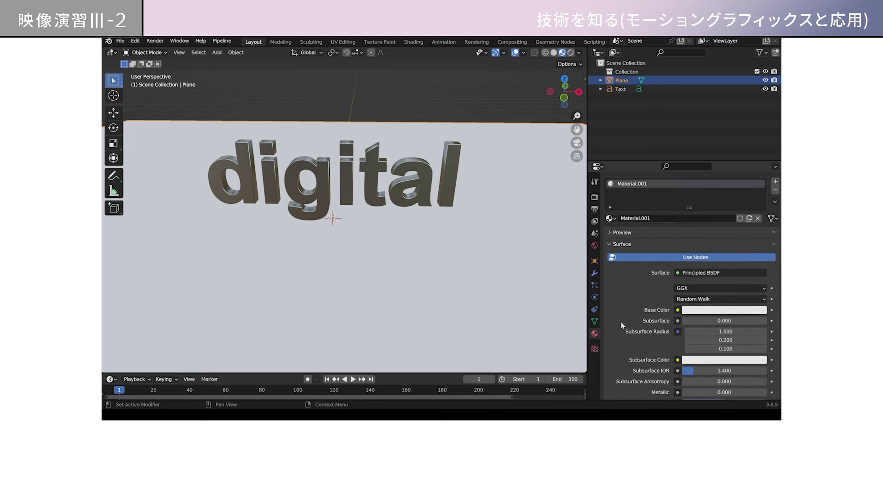
{"action": "left_click", "coordinate": [720, 246]}
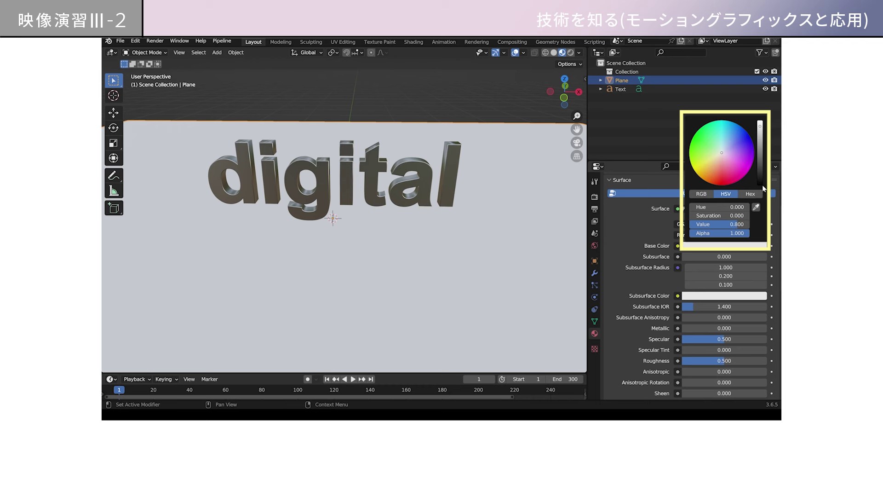
{"action": "double_click", "coordinate": [741, 223]}
{"action": "type", "text": "0.7"}
{"action": "key", "text": "Return"}
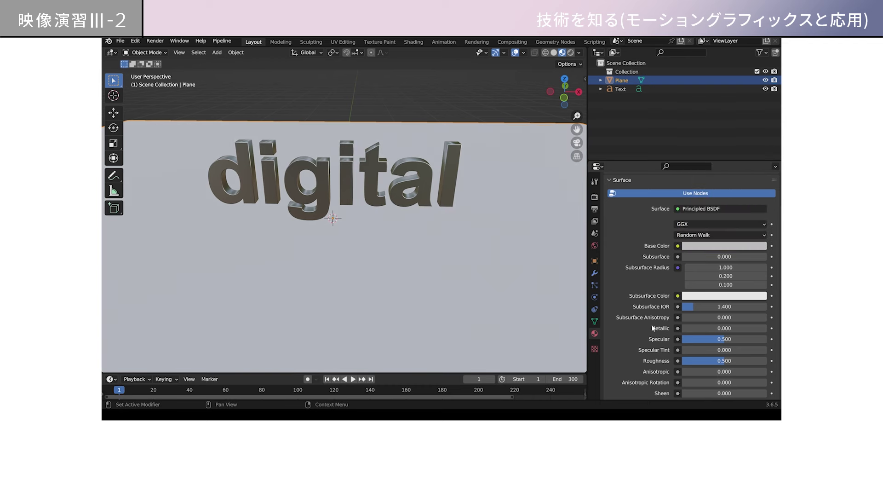
{"action": "left_click_drag", "start_coordinate": [699, 328], "coordinate": [766, 327]}
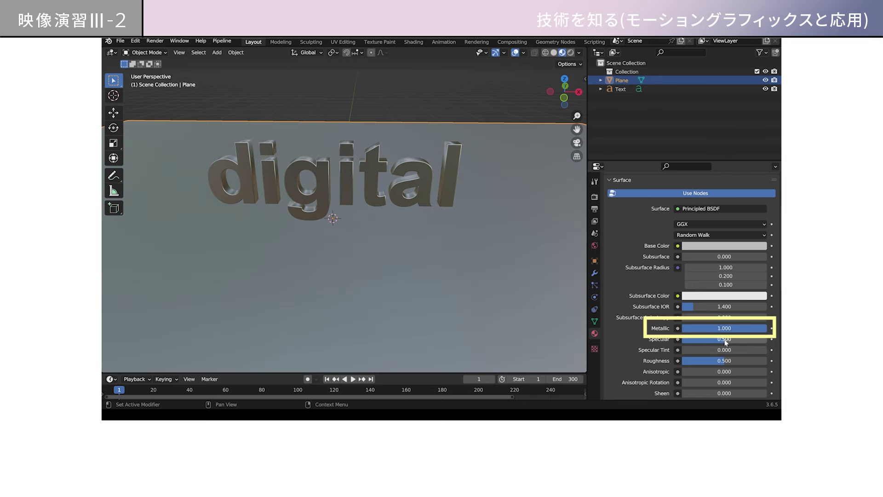
- Enable Screen Space Reflections for the render, toggling them off and on to compare the text's reflection on the floor
{"action": "middle_click_drag", "start_coordinate": [423, 195], "coordinate": [424, 205]}
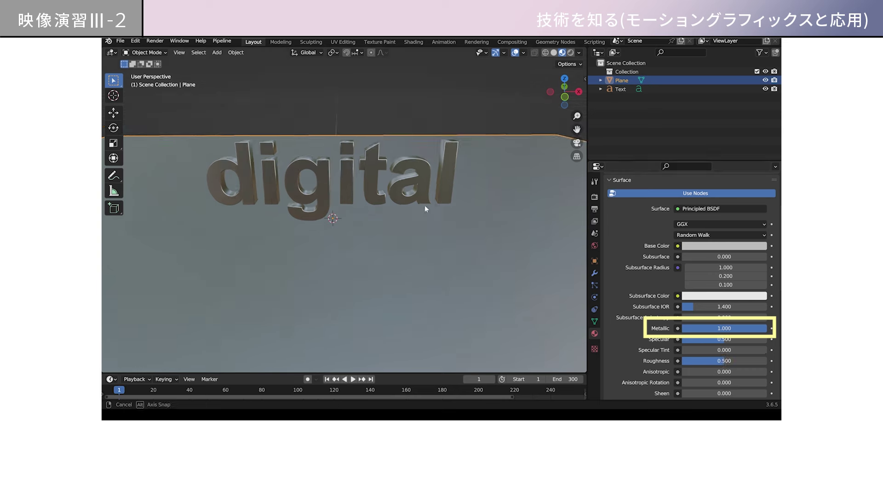
{"action": "left_click", "coordinate": [595, 197]}
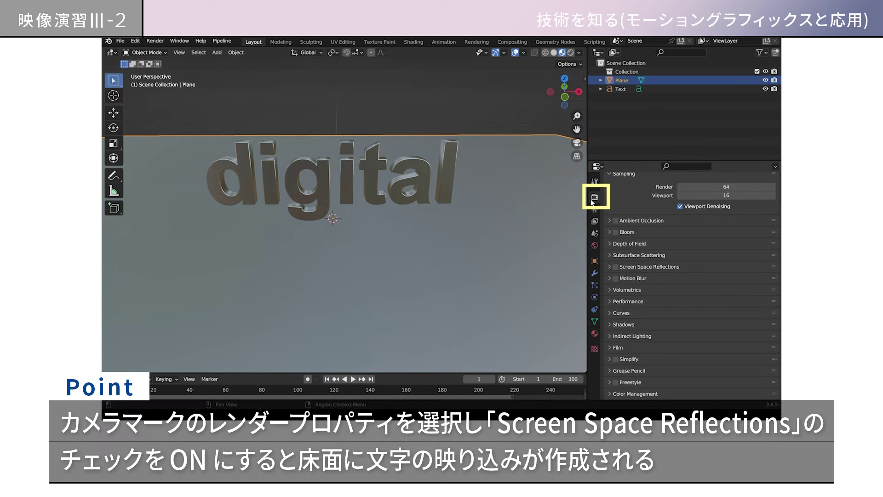
{"action": "left_click", "coordinate": [615, 267]}
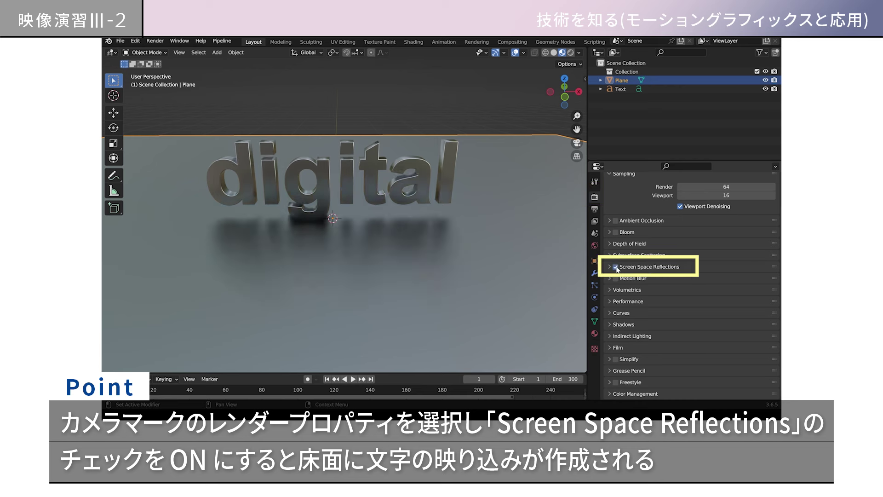
{"action": "left_click", "coordinate": [615, 267]}
{"action": "left_click", "coordinate": [616, 266]}
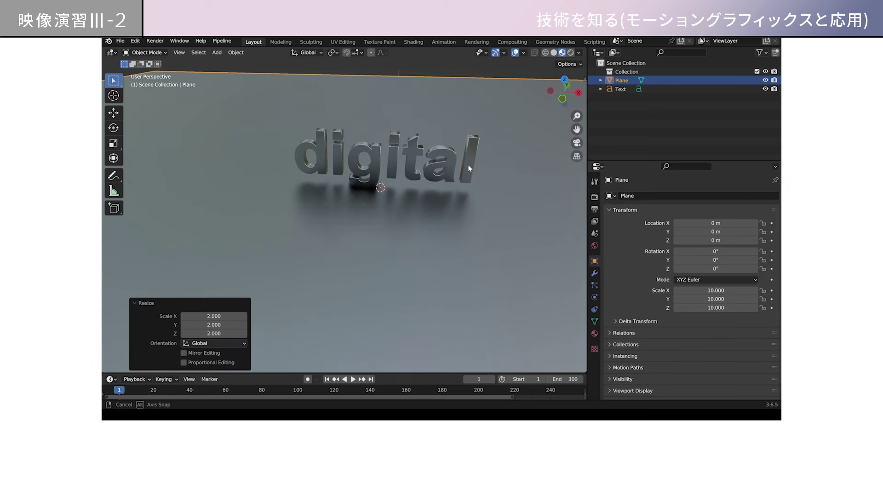
- Switch the viewport to rendered shading and add a Point light at the world origin
{"action": "middle_click_drag", "start_coordinate": [475, 176], "coordinate": [471, 219]}
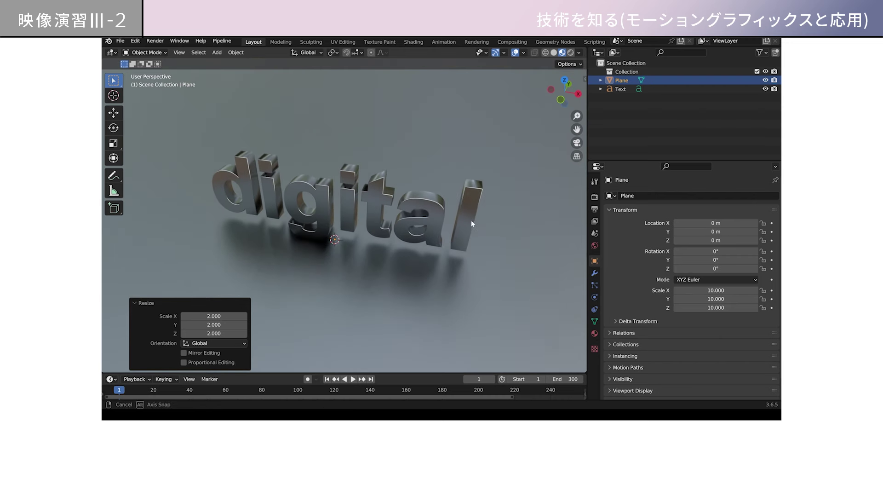
{"action": "middle_click_drag", "start_coordinate": [392, 232], "coordinate": [418, 224], "text": "shift"}
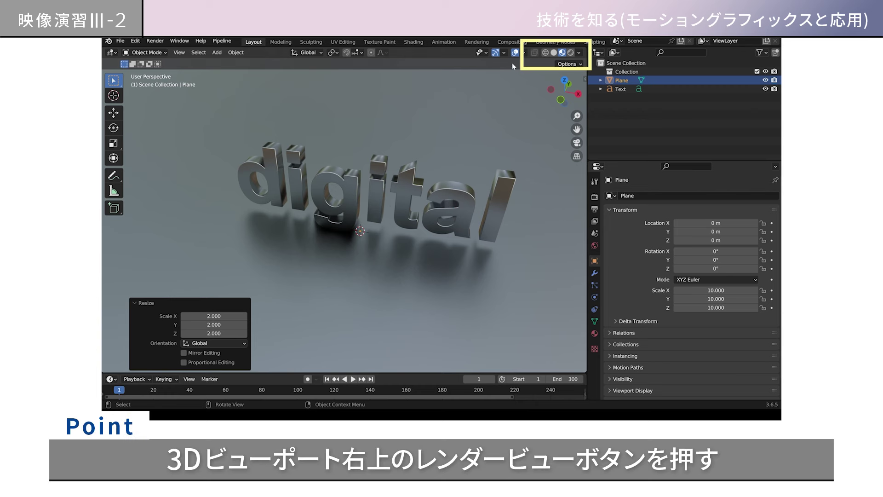
{"action": "left_click", "coordinate": [570, 54]}
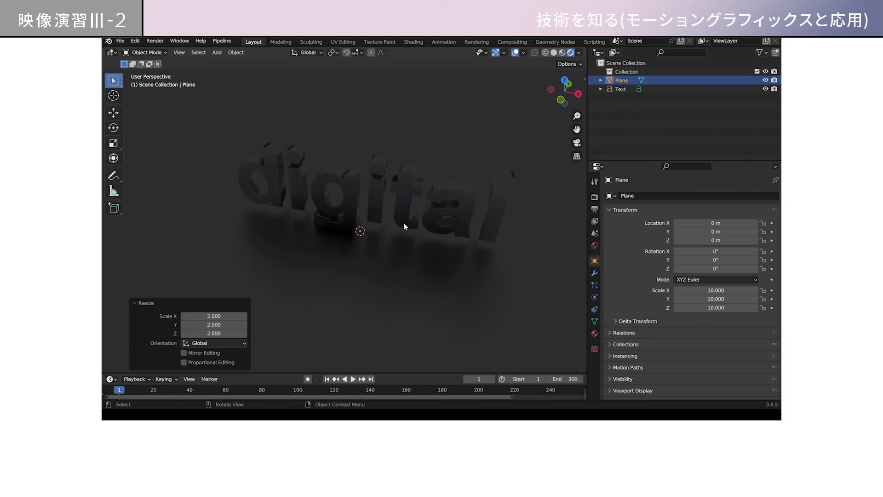
{"action": "key", "text": "shift+a"}
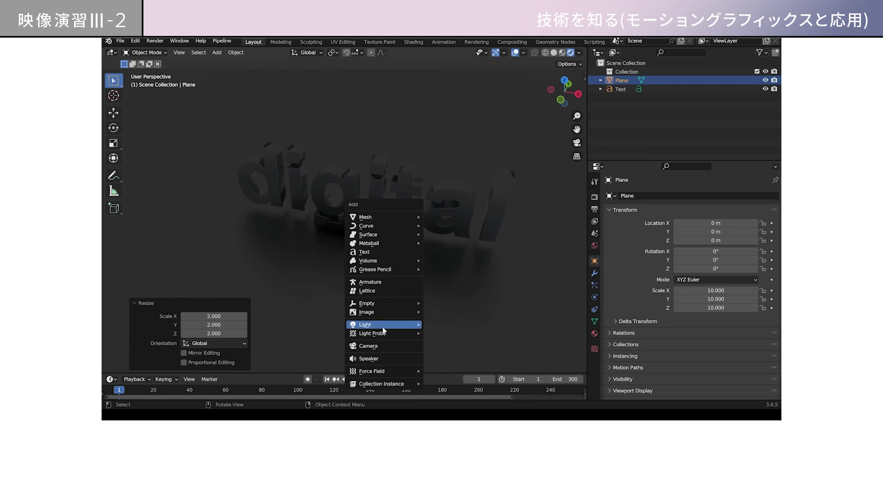
{"action": "mouse_move", "coordinate": [387, 327]}
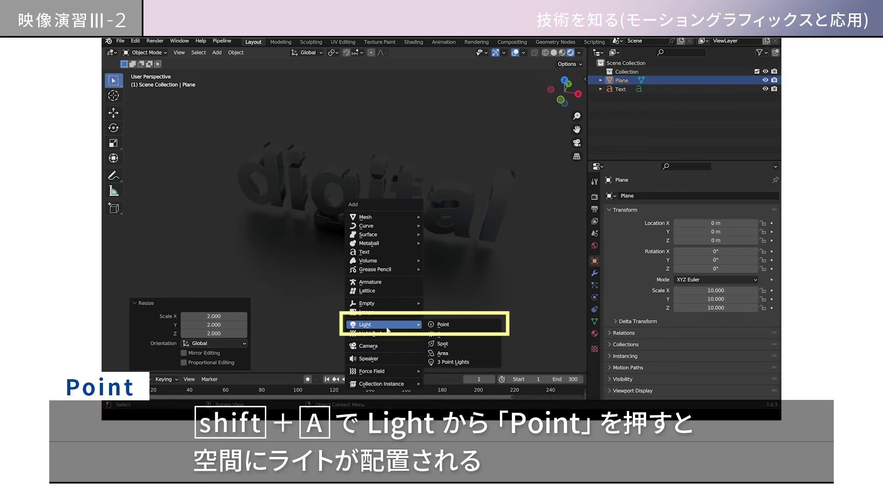
{"action": "left_click", "coordinate": [458, 326]}
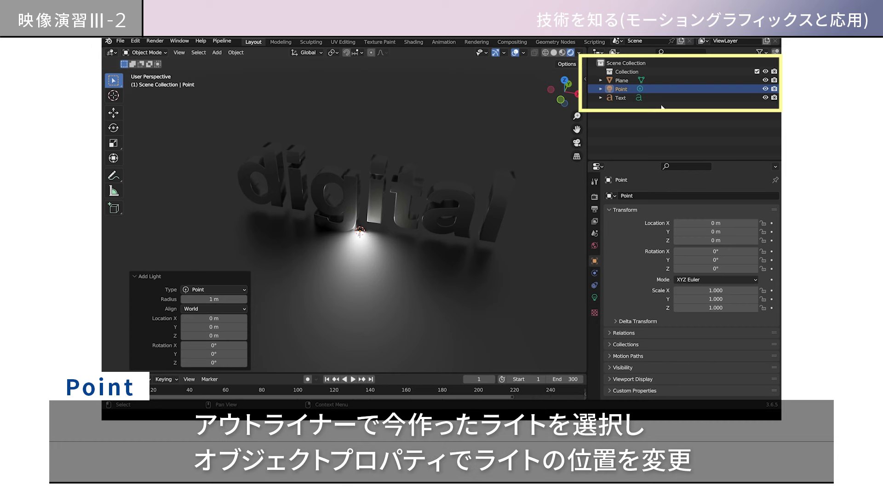
- Move the Point light in front of the d, to about X -1.18 m, Y -0.59 m, Z 0.56 m
{"action": "left_click", "coordinate": [617, 90]}
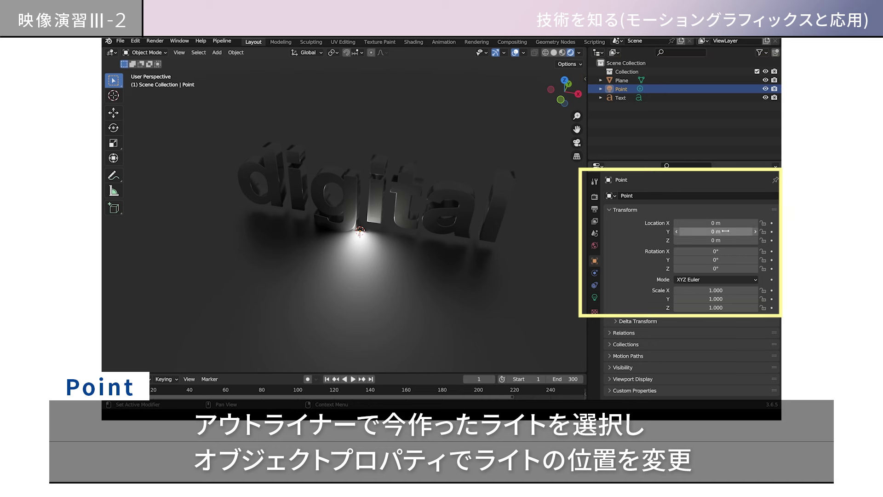
{"action": "left_click_drag", "start_coordinate": [715, 240], "coordinate": [697, 231]}
{"action": "middle_click_drag", "start_coordinate": [286, 243], "coordinate": [302, 257]}
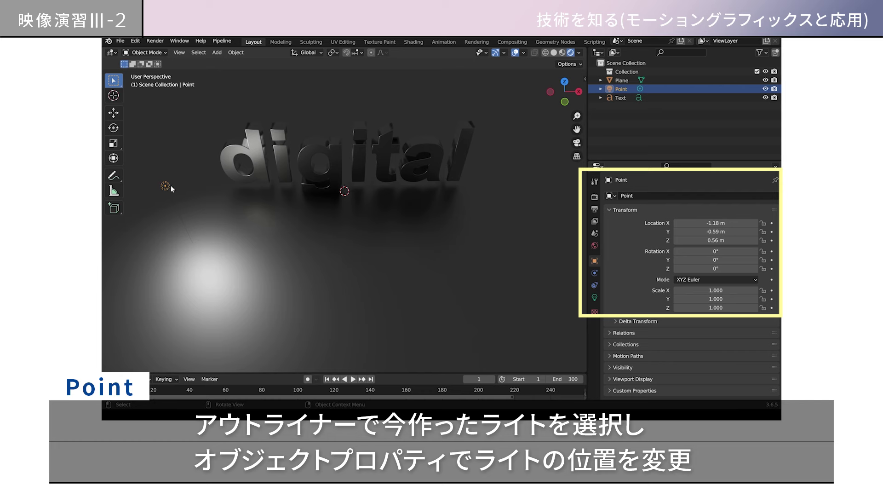
- Change the light's type from Point to Spot
{"action": "left_click", "coordinate": [595, 298]}
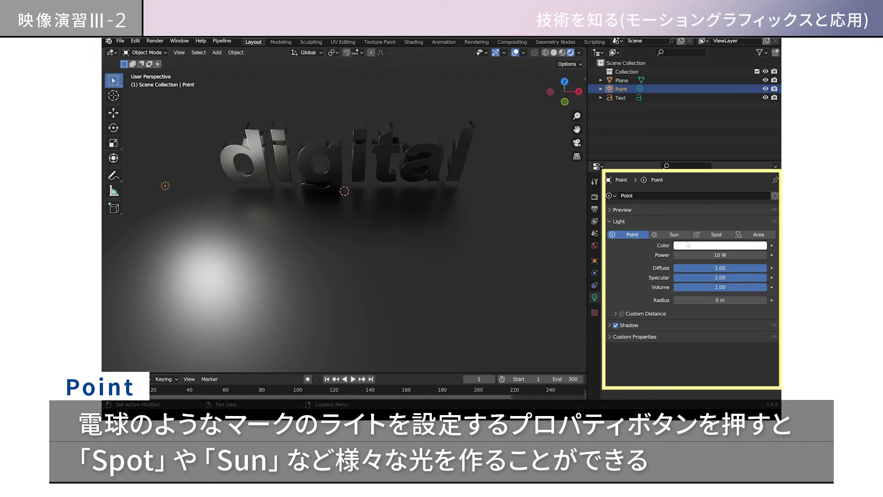
{"action": "left_click", "coordinate": [715, 236]}
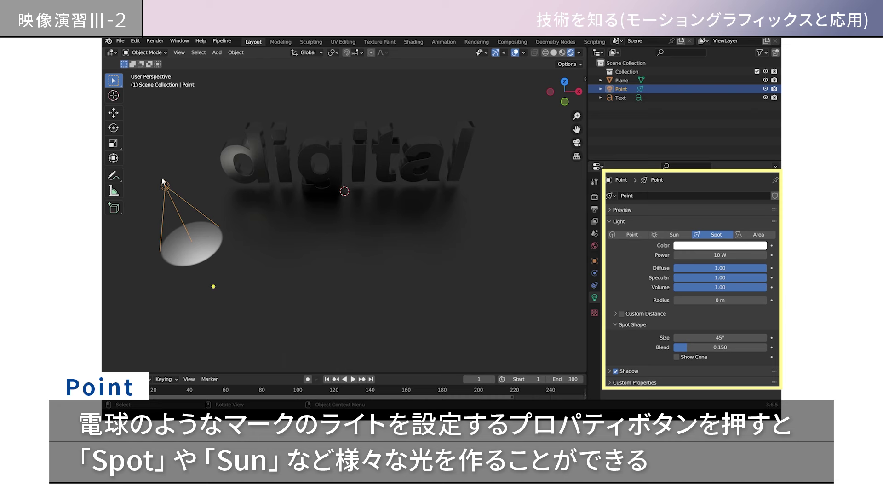
- Try aiming the spot light at different floor areas and switching its type to Sun to compare the lighting
{"action": "left_click_drag", "start_coordinate": [214, 286], "coordinate": [207, 117]}
{"action": "left_click_drag", "start_coordinate": [150, 185], "coordinate": [187, 249]}
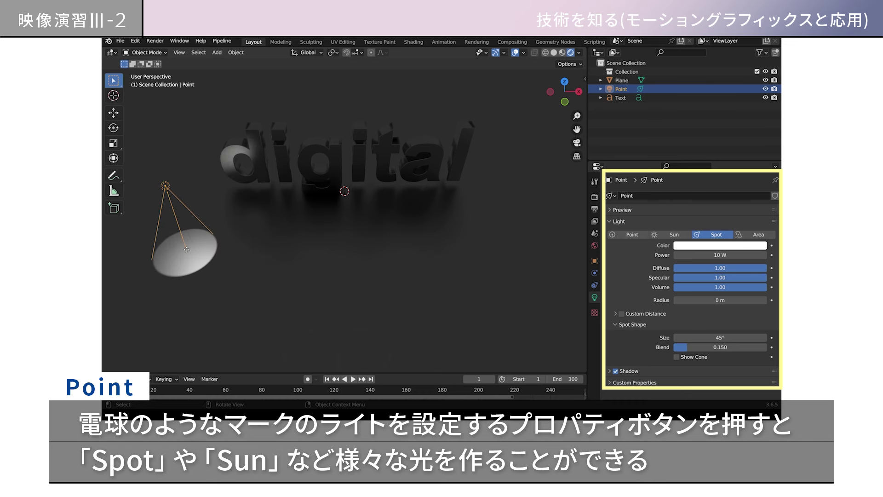
{"action": "left_click", "coordinate": [674, 235]}
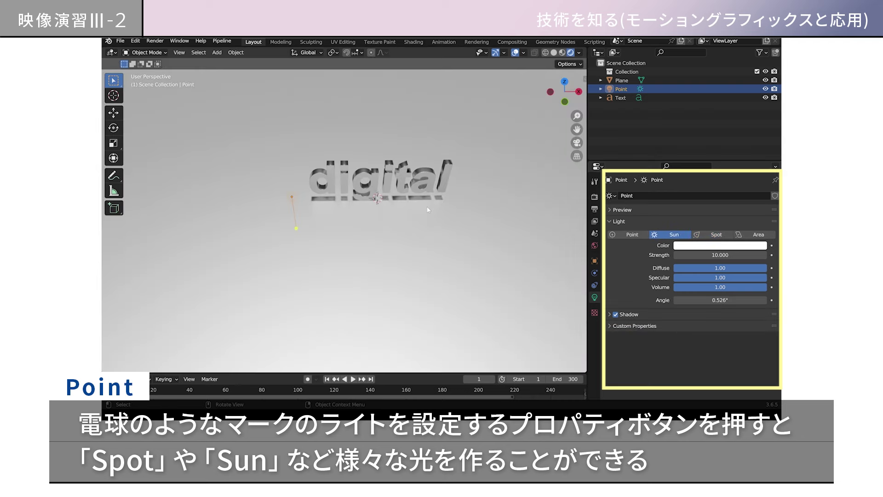
{"action": "scroll", "coordinate": [432, 197], "scroll_direction": "down", "scroll_amount": 8}
{"action": "mouse_move", "coordinate": [445, 194]}
{"action": "middle_mouse_down"}
{"action": "mouse_move", "coordinate": [435, 157]}
{"action": "mouse_move", "coordinate": [402, 154]}
{"action": "mouse_move", "coordinate": [435, 188]}
{"action": "middle_mouse_up"}
{"action": "scroll", "coordinate": [435, 187], "scroll_direction": "up", "scroll_amount": 6}
{"action": "scroll", "coordinate": [409, 251], "scroll_direction": "up", "scroll_amount": 2}
{"action": "middle_click_drag", "start_coordinate": [408, 251], "coordinate": [427, 251]}
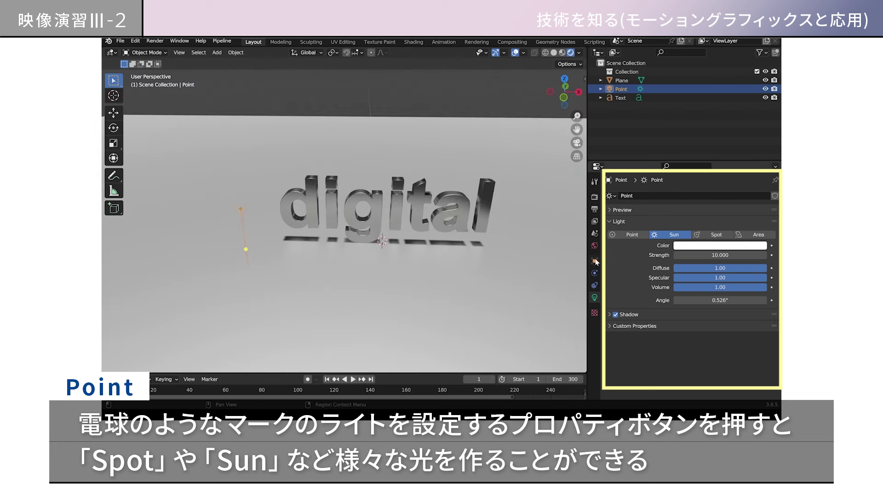
- Try the Area light type and aim it at the text, undoing the rotation
{"action": "left_click", "coordinate": [758, 235]}
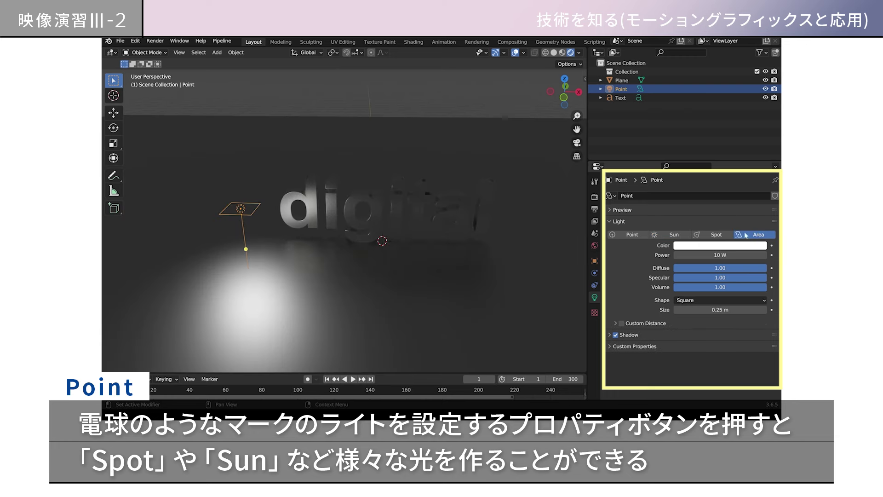
{"action": "left_click", "coordinate": [595, 261]}
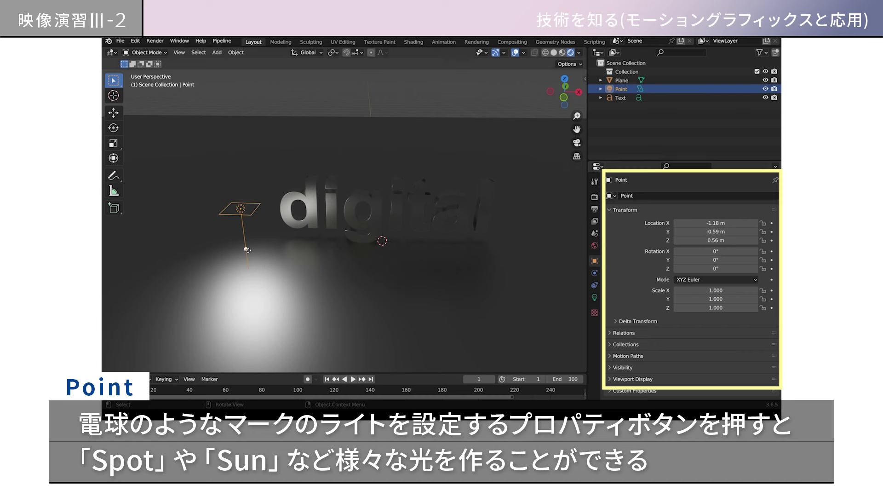
{"action": "left_click_drag", "start_coordinate": [247, 249], "coordinate": [483, 195]}
{"action": "key", "text": "ctrl+z"}
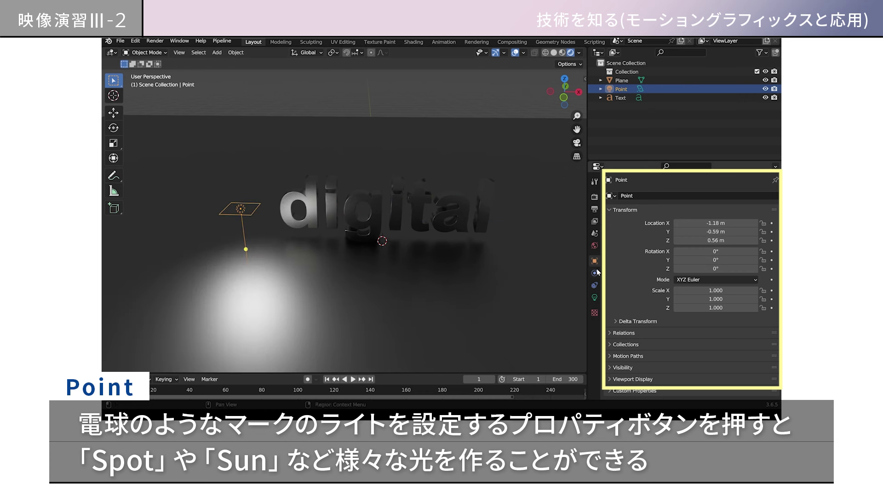
- Set the light type to Spot, pull it forward to Y -1.67 m and aim its beam at the text
{"action": "left_click", "coordinate": [594, 297]}
{"action": "left_click", "coordinate": [716, 235]}
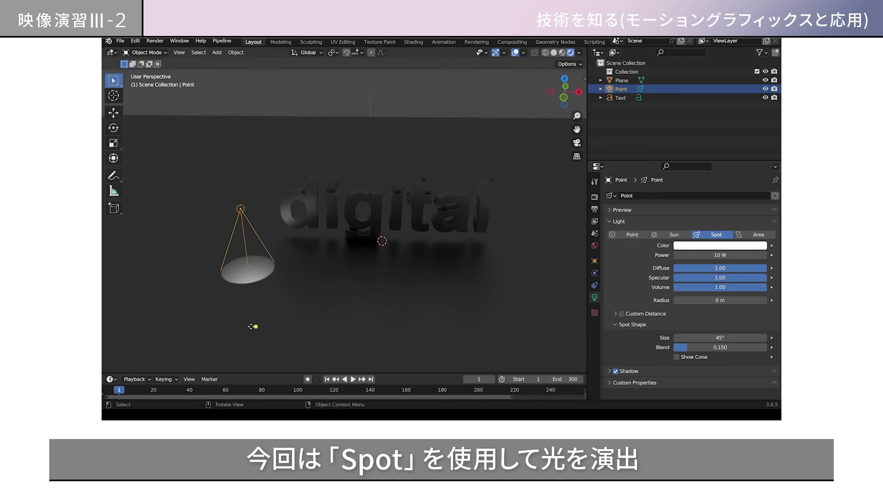
{"action": "left_click", "coordinate": [594, 261]}
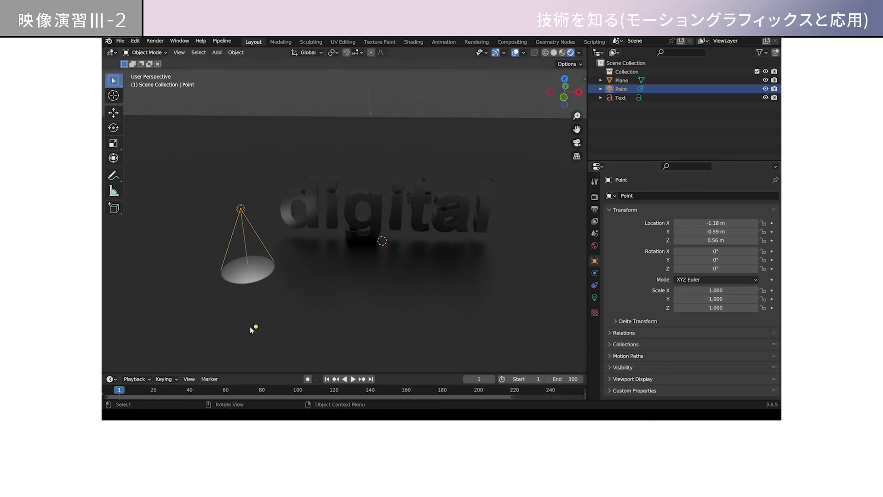
{"action": "left_click_drag", "start_coordinate": [240, 209], "coordinate": [363, 216]}
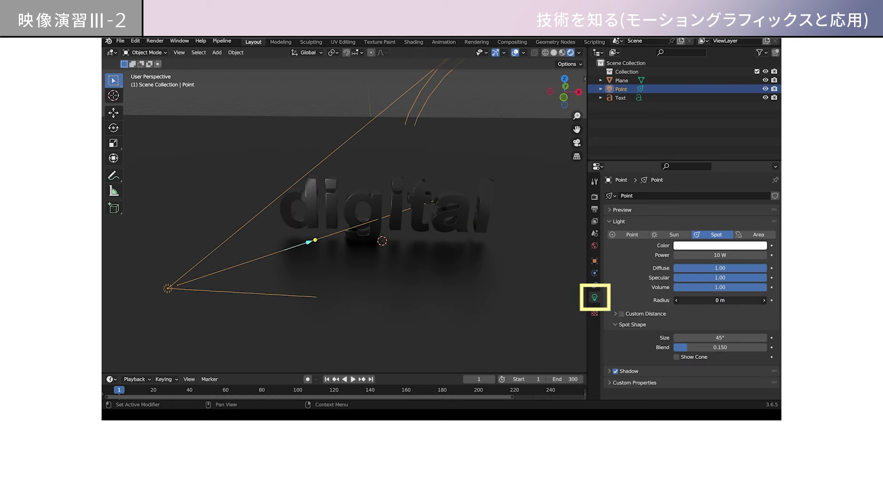
- Set the spot light's cone size to 67.6° and its power to 29.7 W
{"action": "mouse_move", "coordinate": [719, 300]}
{"action": "left_mouse_down"}
{"action": "mouse_move", "coordinate": [754, 300]}
{"action": "mouse_move", "coordinate": [699, 300]}
{"action": "mouse_move", "coordinate": [745, 300]}
{"action": "mouse_move", "coordinate": [708, 300]}
{"action": "left_mouse_up"}
{"action": "left_click_drag", "start_coordinate": [720, 338], "coordinate": [750, 337]}
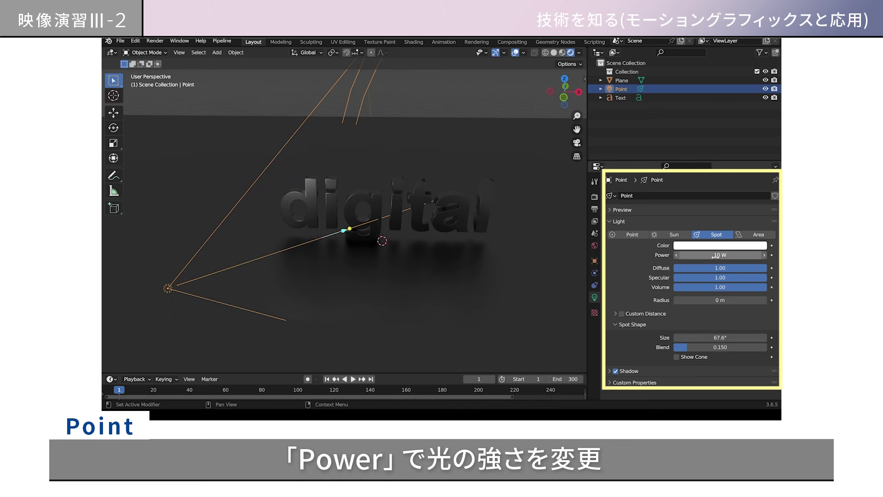
{"action": "left_click_drag", "start_coordinate": [708, 255], "coordinate": [708, 255]}
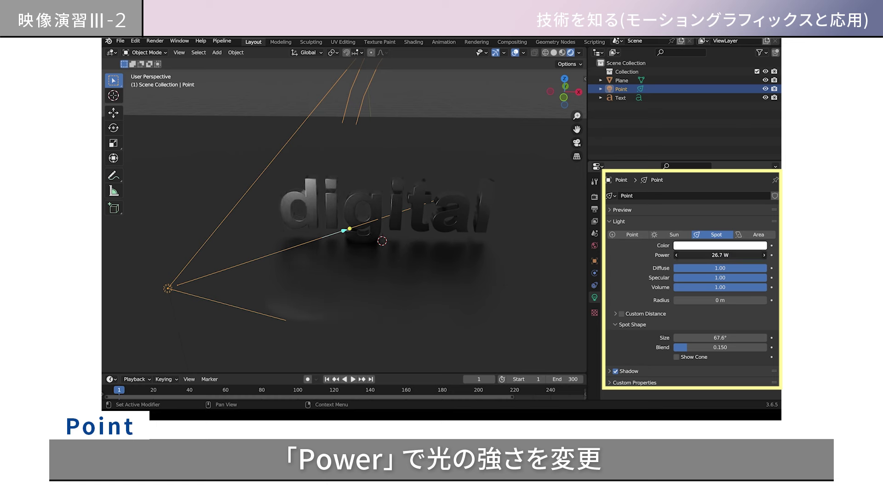
{"action": "left_click_drag", "start_coordinate": [709, 255], "coordinate": [695, 255]}
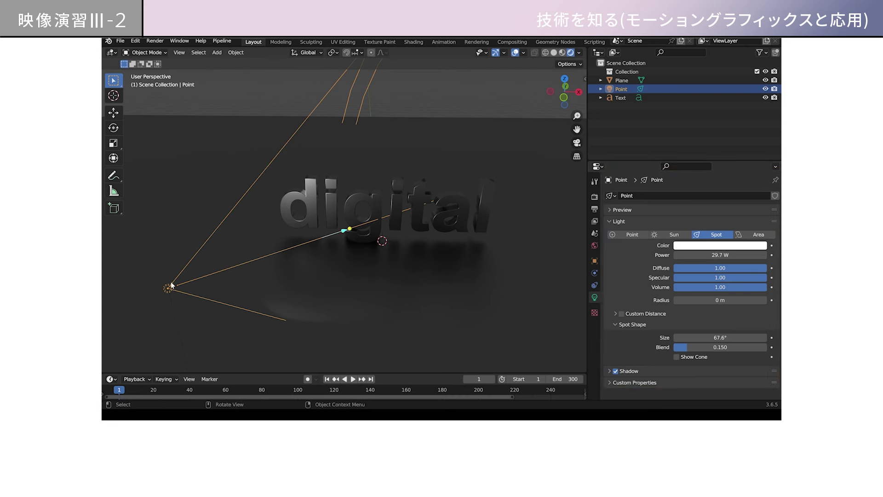
- Raise the spot light to Z 0.92 m and re-aim it at the text
{"action": "left_click", "coordinate": [594, 260]}
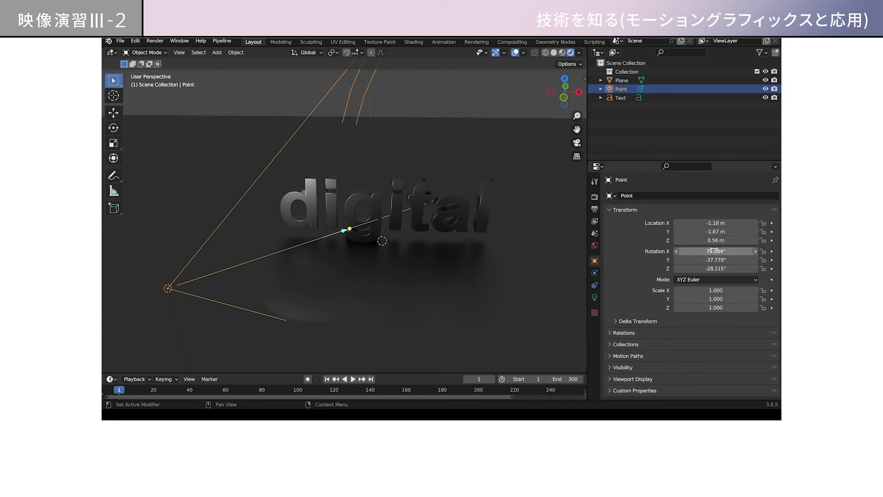
{"action": "left_click_drag", "start_coordinate": [716, 240], "coordinate": [725, 240]}
{"action": "left_click_drag", "start_coordinate": [346, 192], "coordinate": [356, 211]}
{"action": "left_click", "coordinate": [594, 297]}
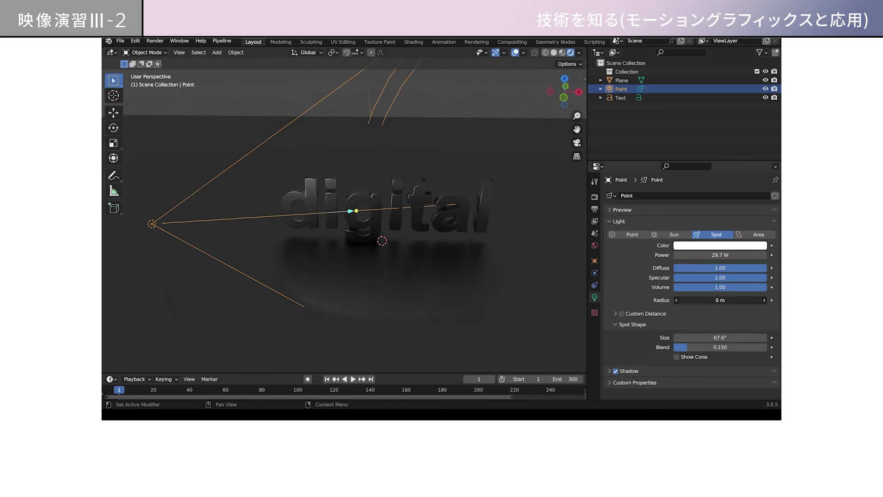
{"action": "middle_click_drag", "start_coordinate": [391, 240], "coordinate": [463, 286]}
{"action": "scroll", "coordinate": [465, 281], "scroll_direction": "up", "scroll_amount": 3}
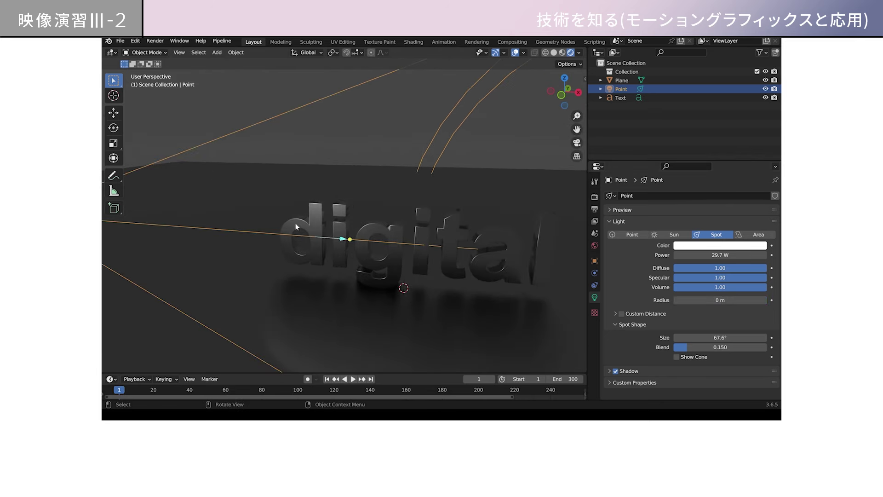
{"action": "key", "text": "shift+d"}
{"action": "right_click", "coordinate": [405, 270]}
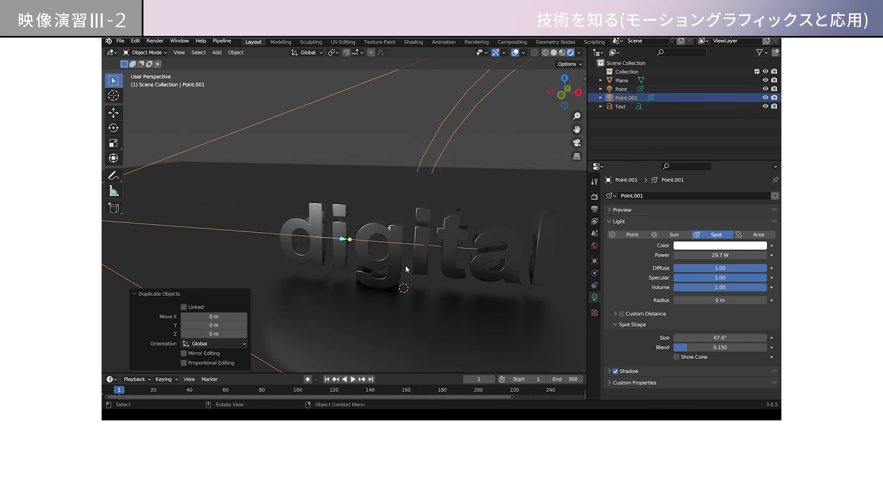
{"action": "scroll", "coordinate": [405, 270], "scroll_direction": "down", "scroll_amount": 2}
{"action": "left_click", "coordinate": [594, 261]}
{"action": "key", "text": "g"}
{"action": "scroll", "coordinate": [554, 264], "scroll_direction": "down", "scroll_amount": 2}
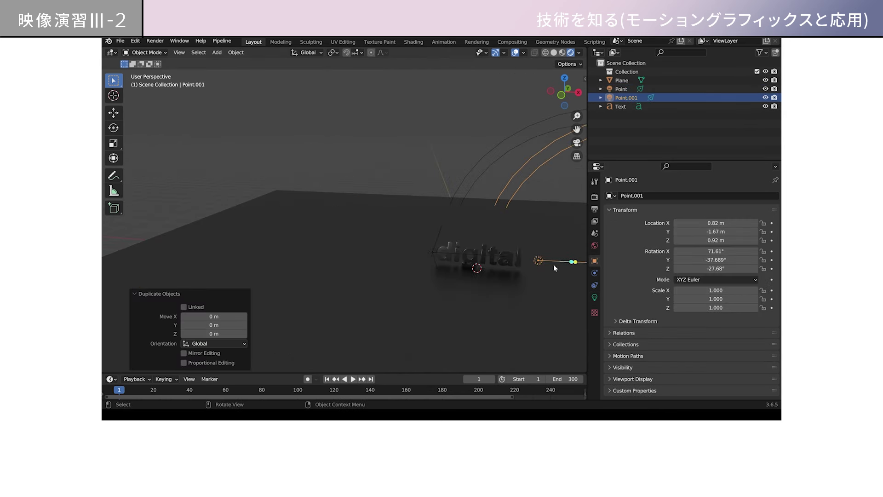
{"action": "right_click", "coordinate": [518, 263]}
{"action": "scroll", "coordinate": [518, 263], "scroll_direction": "up", "scroll_amount": 2}
{"action": "key", "text": "ctrl+z"}
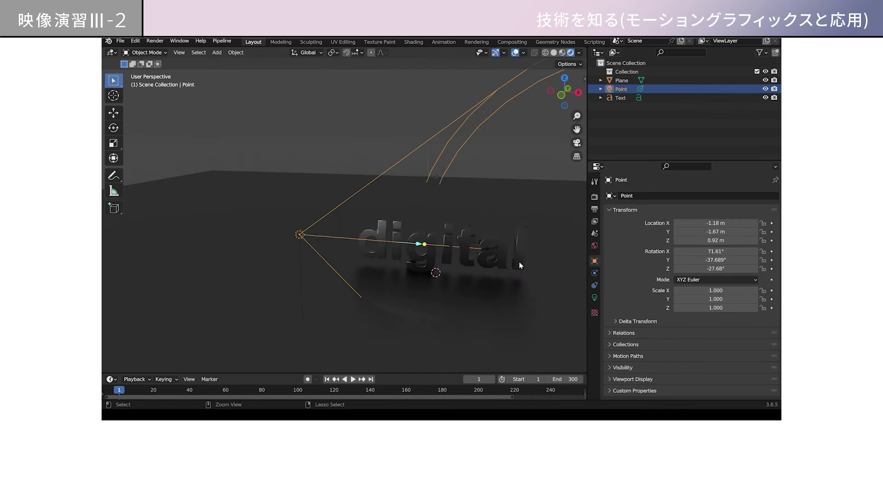
- Duplicate the spot light along the X axis, setting the copy at about X 1.41 m and aiming it toward the text
{"action": "key", "text": "shift+d"}
{"action": "key", "text": "x"}
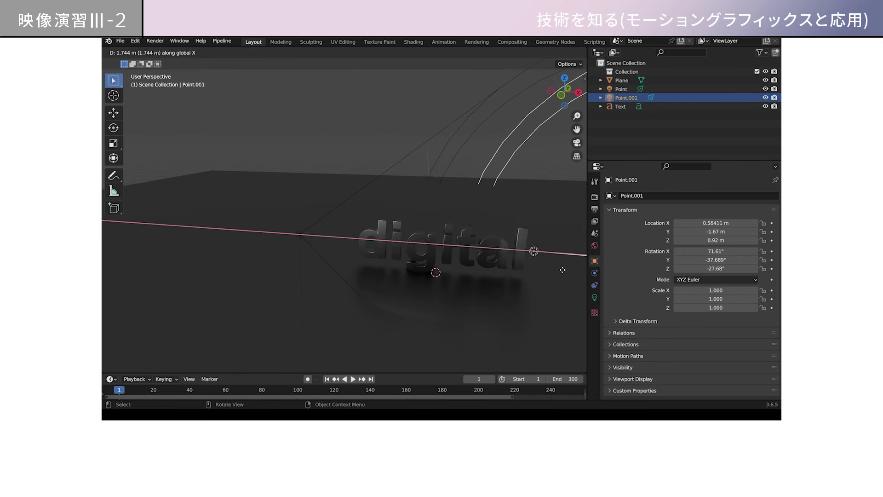
{"action": "left_click", "coordinate": [569, 270]}
{"action": "scroll", "coordinate": [441, 278], "scroll_direction": "down", "scroll_amount": 4}
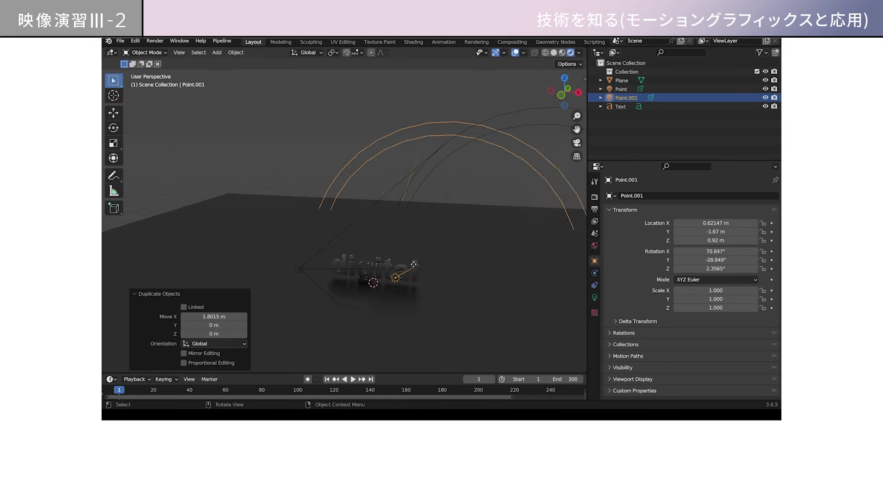
{"action": "scroll", "coordinate": [421, 278], "scroll_direction": "up", "scroll_amount": 3}
{"action": "scroll", "coordinate": [431, 283], "scroll_direction": "down", "scroll_amount": 1}
{"action": "left_click_drag", "start_coordinate": [715, 223], "coordinate": [750, 222]}
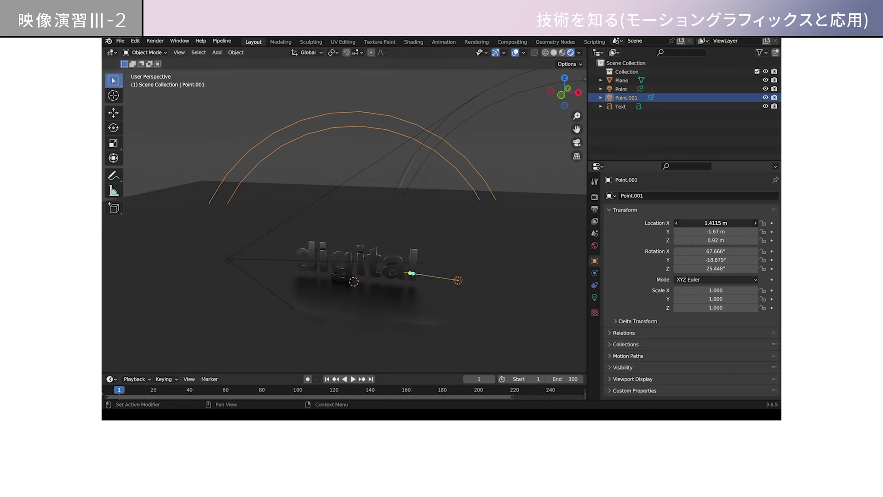
- Move the second spot light forward to Y -2.57 m and adjust its aim toward the text
{"action": "key", "text": "g"}
{"action": "key", "text": "y"}
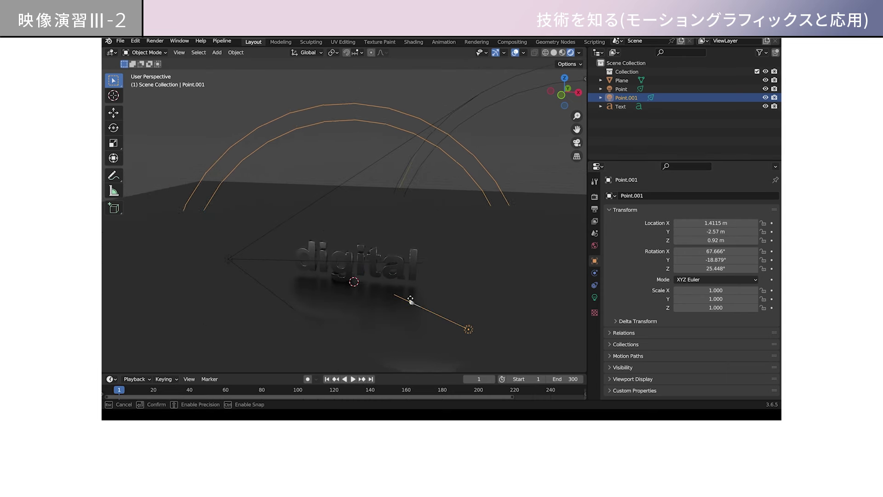
{"action": "mouse_move", "coordinate": [414, 298]}
{"action": "left_mouse_down"}
{"action": "mouse_move", "coordinate": [397, 289]}
{"action": "mouse_move", "coordinate": [408, 310]}
{"action": "left_mouse_up"}
{"action": "scroll", "coordinate": [437, 310], "scroll_direction": "up", "scroll_amount": 2}
{"action": "middle_click_drag", "start_coordinate": [407, 310], "coordinate": [401, 269]}
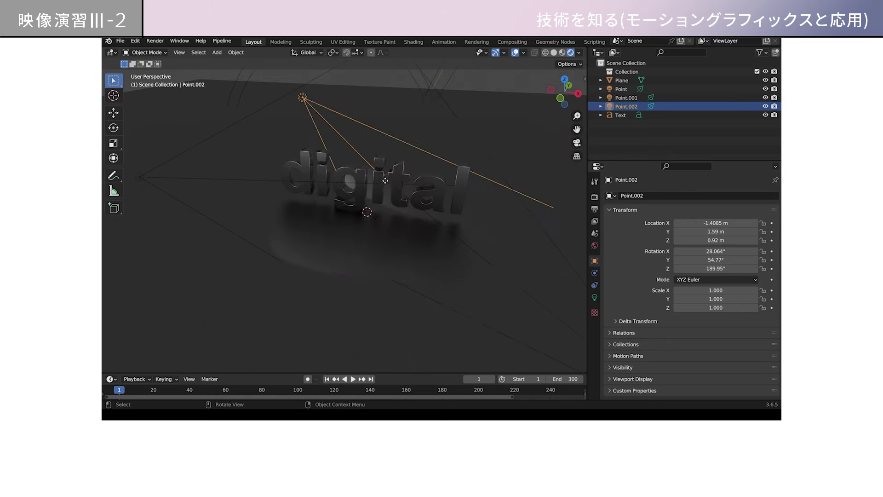
- Aim the third spot light behind the text toward the letters and set its power to 4.5 W
{"action": "left_click_drag", "start_coordinate": [358, 151], "coordinate": [380, 198]}
{"action": "middle_click_drag", "start_coordinate": [380, 198], "coordinate": [385, 213]}
{"action": "left_click", "coordinate": [594, 297]}
{"action": "left_click_drag", "start_coordinate": [736, 255], "coordinate": [708, 255]}
{"action": "mouse_move", "coordinate": [349, 193]}
{"action": "middle_mouse_down"}
{"action": "mouse_move", "coordinate": [364, 171]}
{"action": "mouse_move", "coordinate": [354, 138]}
{"action": "middle_mouse_up"}
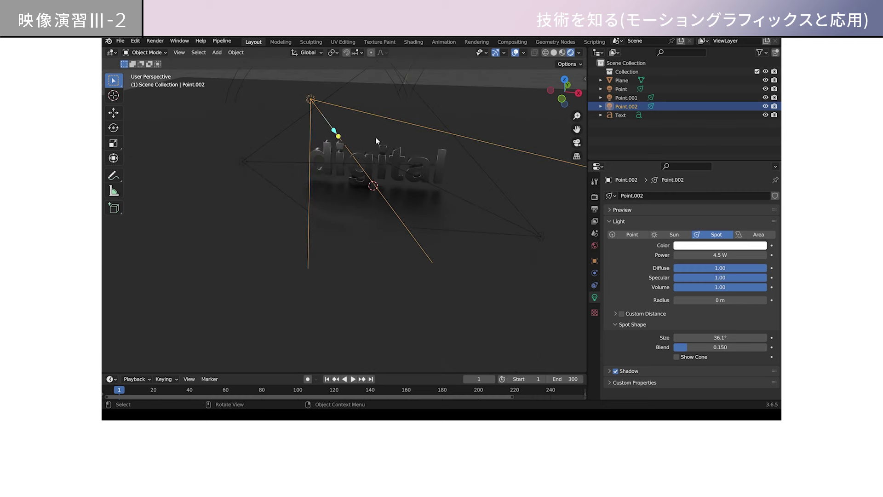
- Raise the third spot light to Z 1.13 m and toggle its visibility to check its effect on the text
{"action": "left_click", "coordinate": [594, 260]}
{"action": "left_click_drag", "start_coordinate": [712, 236], "coordinate": [745, 237]}
{"action": "left_click", "coordinate": [765, 106]}
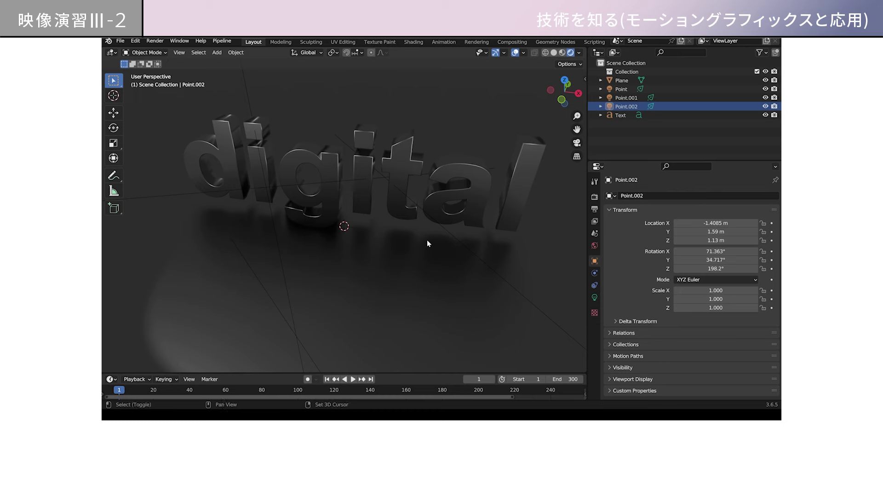
- Add a camera at the world origin and check its framing through the camera view
{"action": "key", "text": "shift+a"}
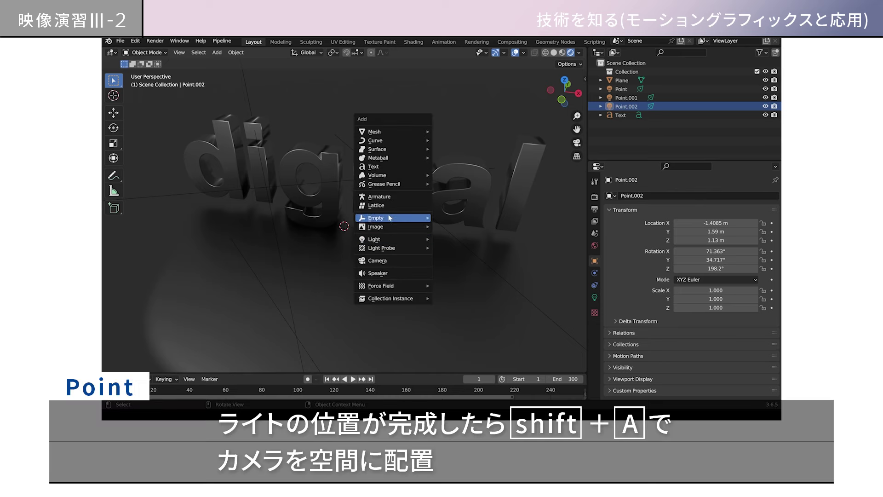
{"action": "left_click", "coordinate": [387, 260]}
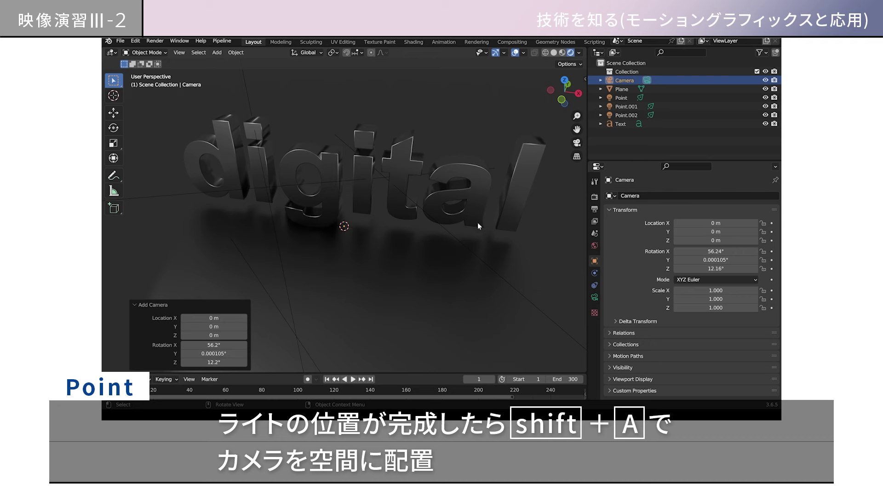
{"action": "scroll", "coordinate": [346, 228], "scroll_direction": "down", "scroll_amount": 5}
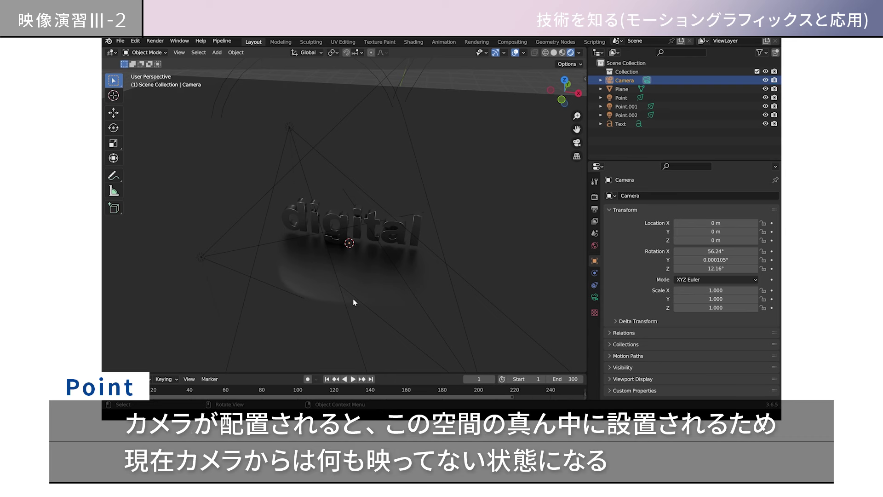
{"action": "key", "text": "g"}
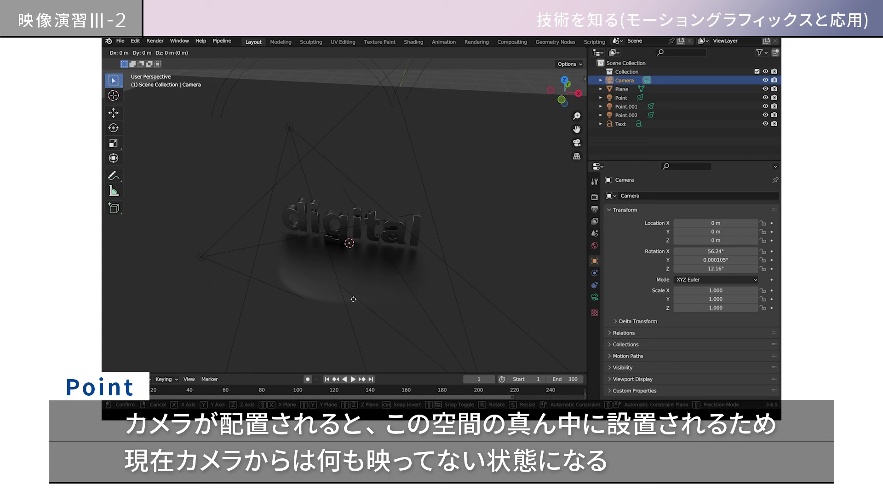
{"action": "key", "text": "Escape"}
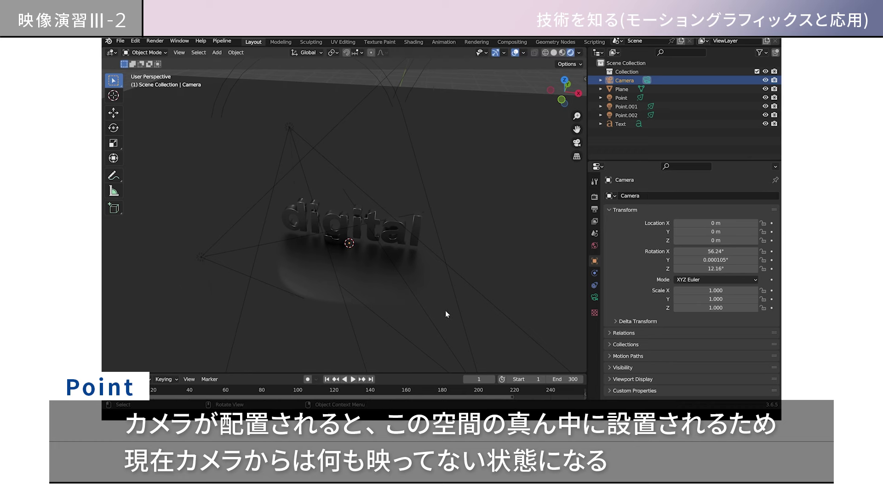
{"action": "key", "text": "KP_0"}
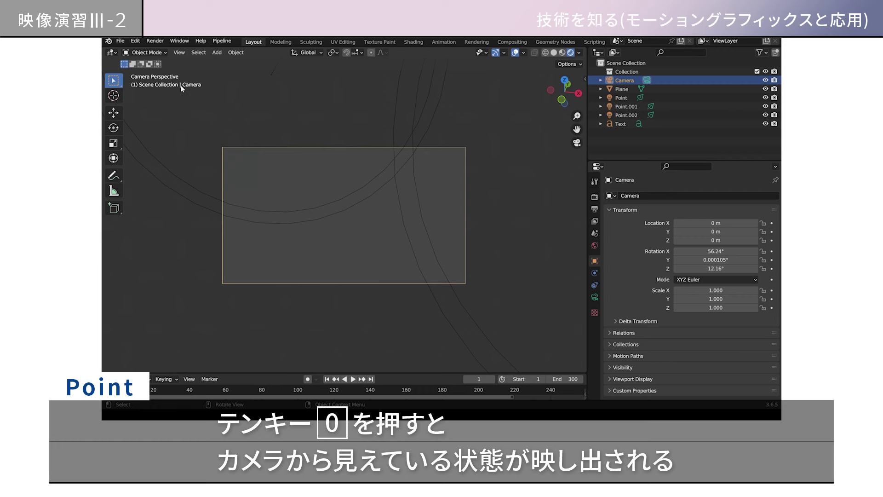
{"action": "middle_click_drag", "start_coordinate": [358, 198], "coordinate": [400, 183]}
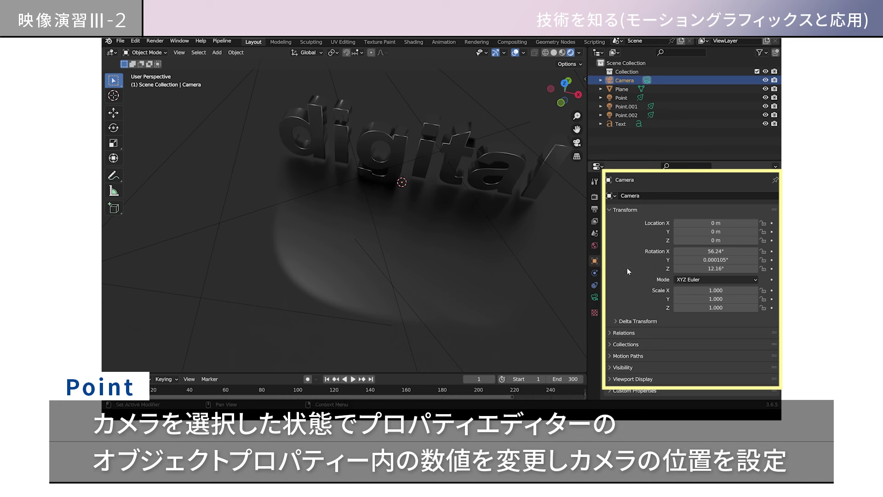
- Position the camera at X 0.61 m, Y -2.58 m, Z 2.01 m so the camera view frames the whole text
{"action": "left_click_drag", "start_coordinate": [713, 238], "coordinate": [653, 232]}
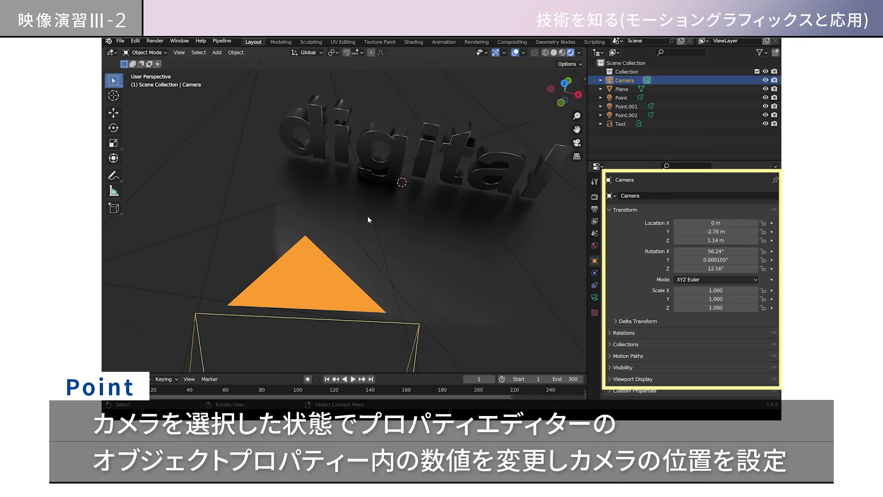
{"action": "key", "text": "KP_0"}
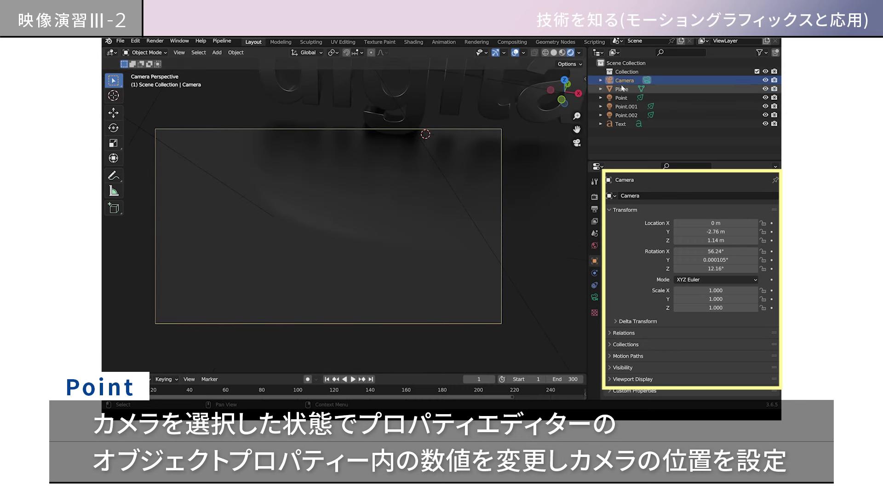
{"action": "left_click_drag", "start_coordinate": [723, 239], "coordinate": [708, 222]}
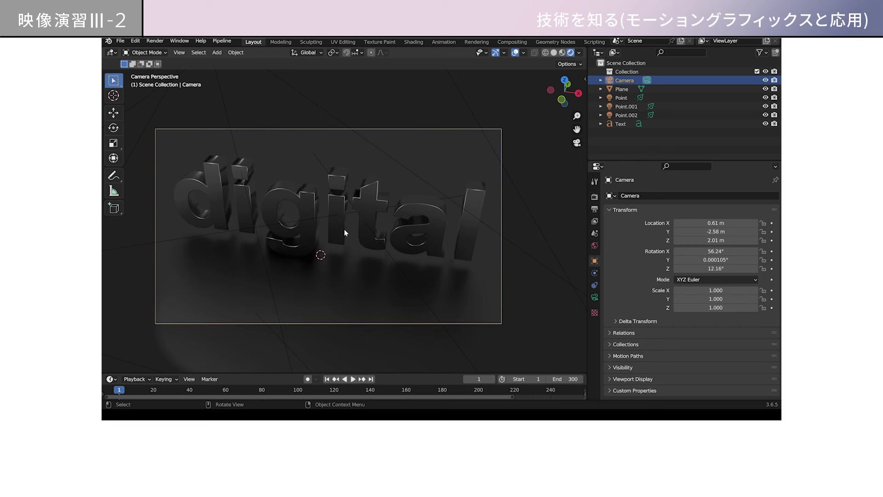
- Duplicate a spot light, place the copy in front of the text at X 0.21 m, Y -2.05 m, and aim it toward the letters
{"action": "key", "text": "shift+d"}
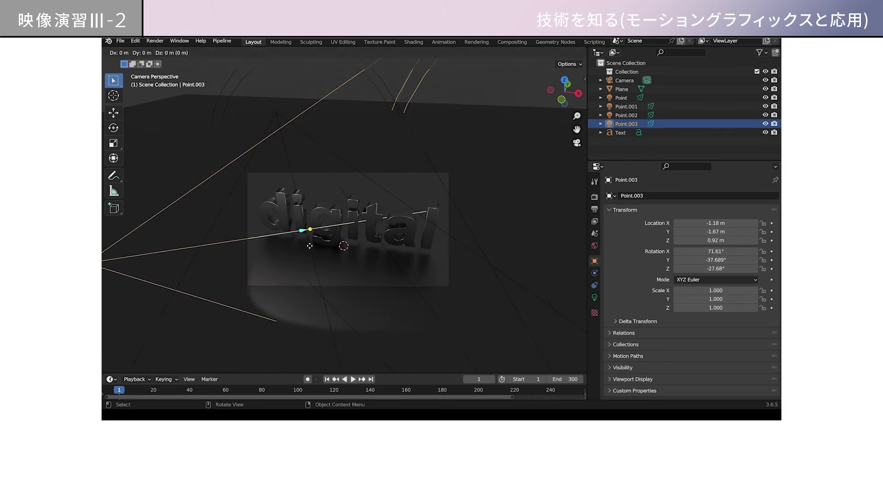
{"action": "key", "text": "Escape"}
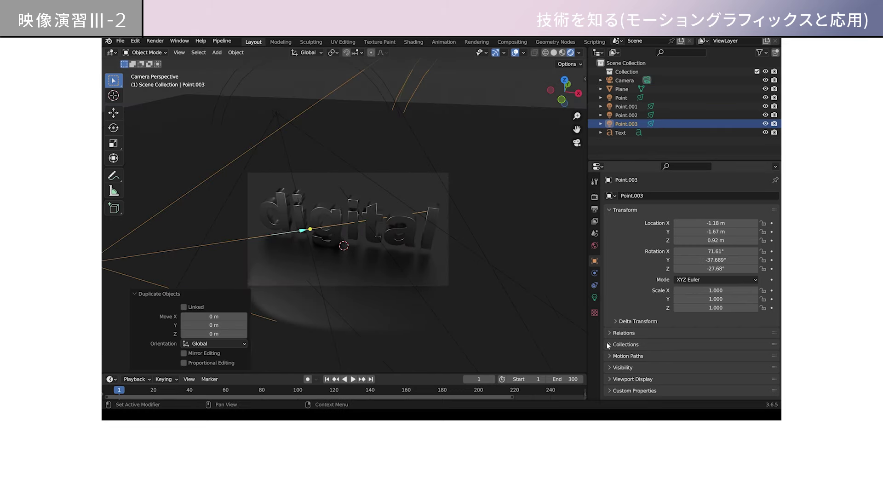
{"action": "key", "text": "shift+t"}
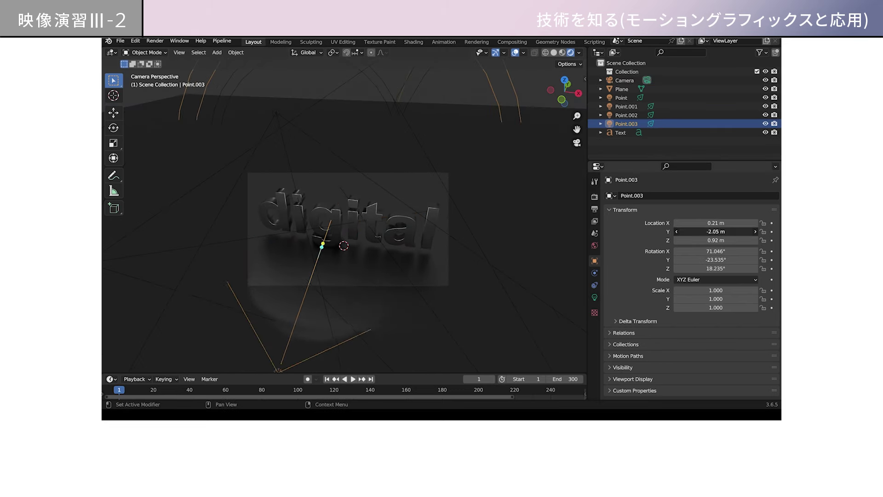
- Convert the duplicated light to an area light with a Disk shape and a size of 0.99 m
{"action": "left_click", "coordinate": [594, 297]}
{"action": "left_click", "coordinate": [758, 234]}
{"action": "middle_click_drag", "start_coordinate": [386, 283], "coordinate": [368, 299]}
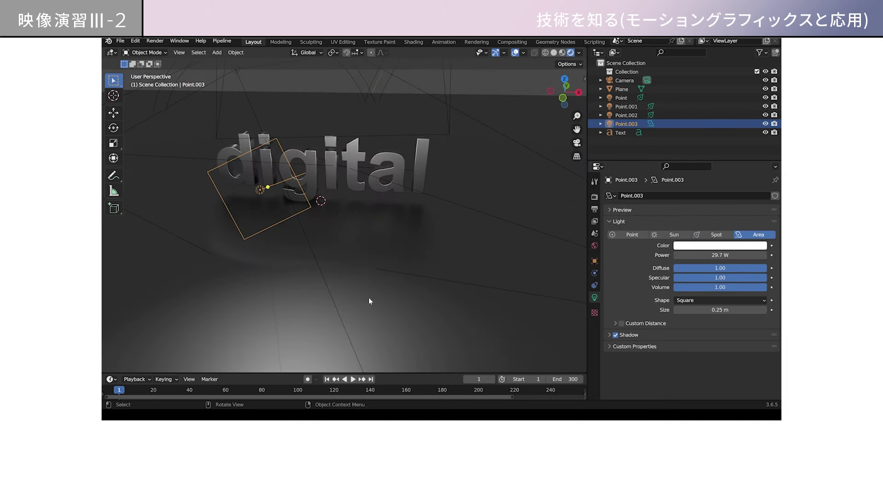
{"action": "left_click", "coordinate": [609, 335]}
{"action": "left_click", "coordinate": [610, 335]}
{"action": "left_click", "coordinate": [699, 300]}
{"action": "left_click", "coordinate": [689, 329]}
{"action": "left_click_drag", "start_coordinate": [694, 309], "coordinate": [745, 309]}
{"action": "key", "text": "KP_0"}
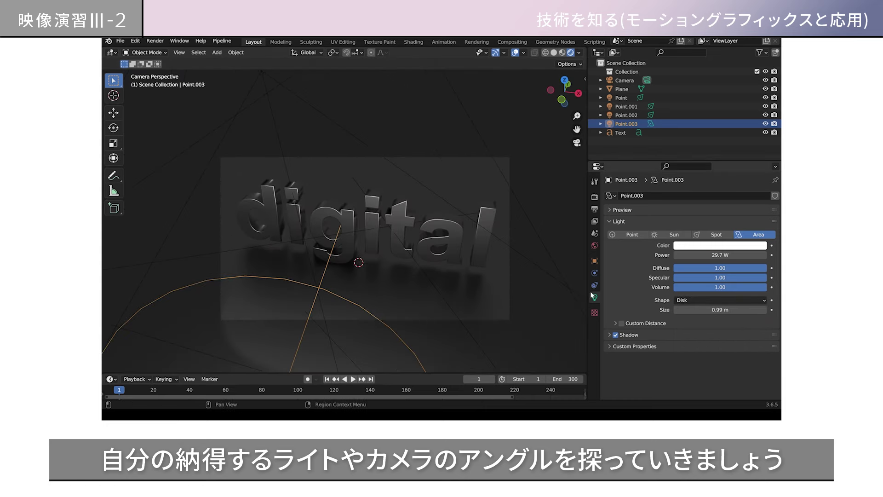
- Move the area light to X -0.7 m, Y -2.04 m and check the lit text through the camera
{"action": "left_click", "coordinate": [594, 261]}
{"action": "left_click_drag", "start_coordinate": [715, 223], "coordinate": [681, 223]}
{"action": "scroll", "coordinate": [388, 264], "scroll_direction": "up", "scroll_amount": 2}
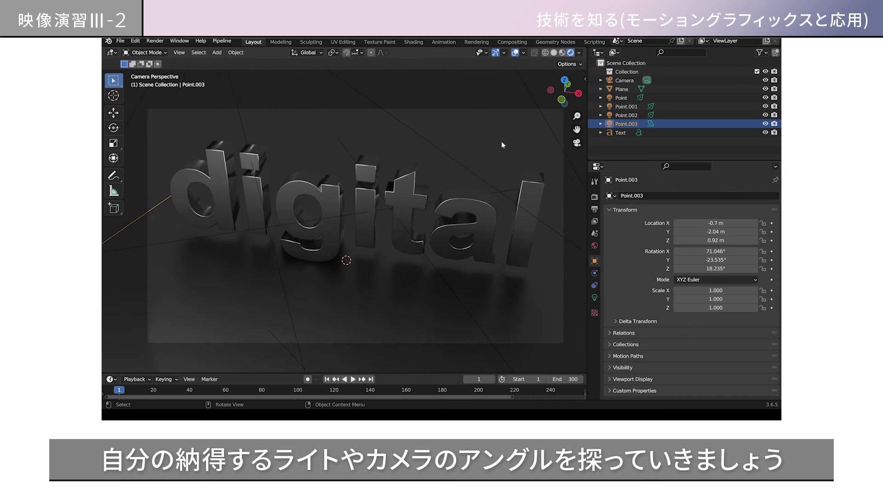
{"action": "left_click", "coordinate": [455, 293]}
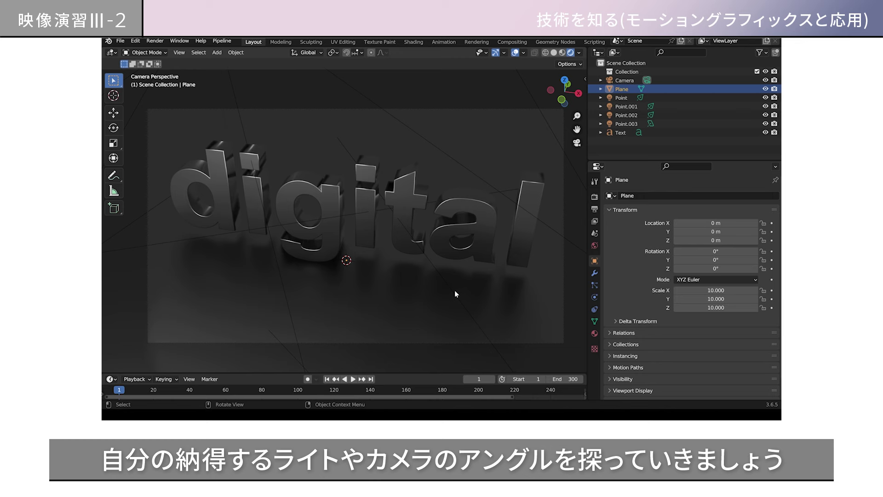
- Open the scene's render settings and render the camera view as a still image
{"action": "scroll", "coordinate": [454, 289], "scroll_direction": "down", "scroll_amount": 2}
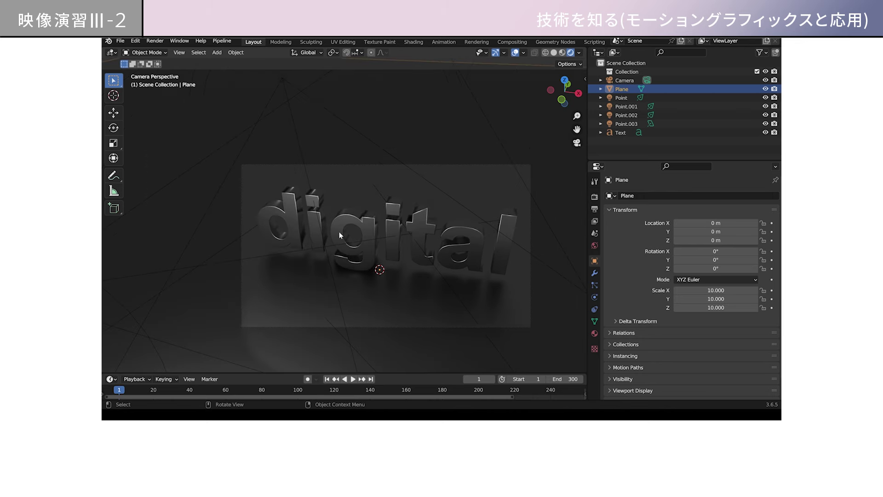
{"action": "left_click", "coordinate": [594, 197]}
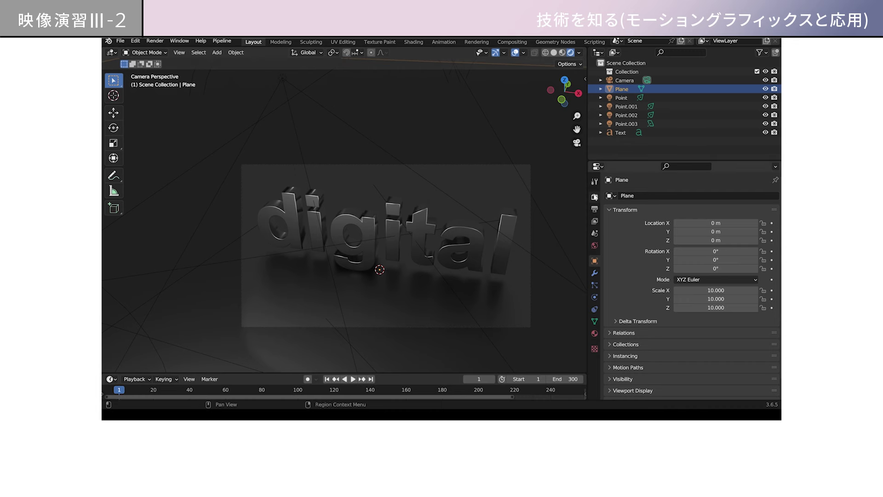
{"action": "left_click", "coordinate": [155, 41]}
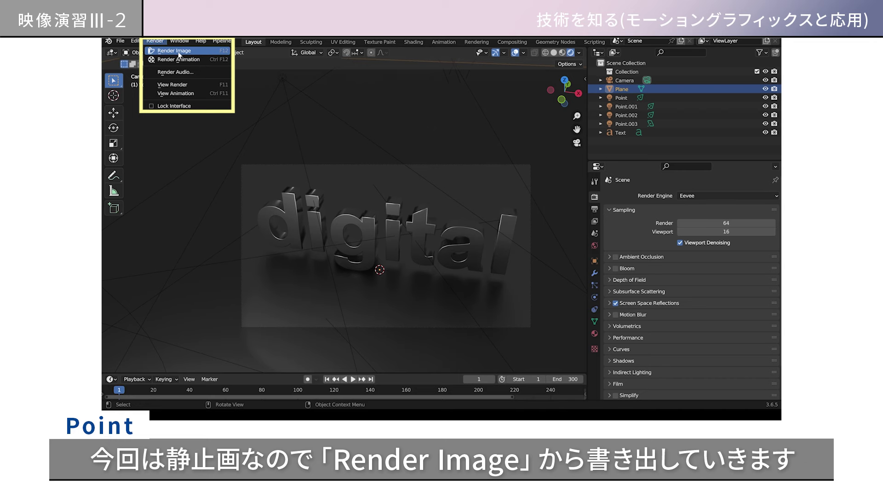
{"action": "left_click", "coordinate": [175, 51]}
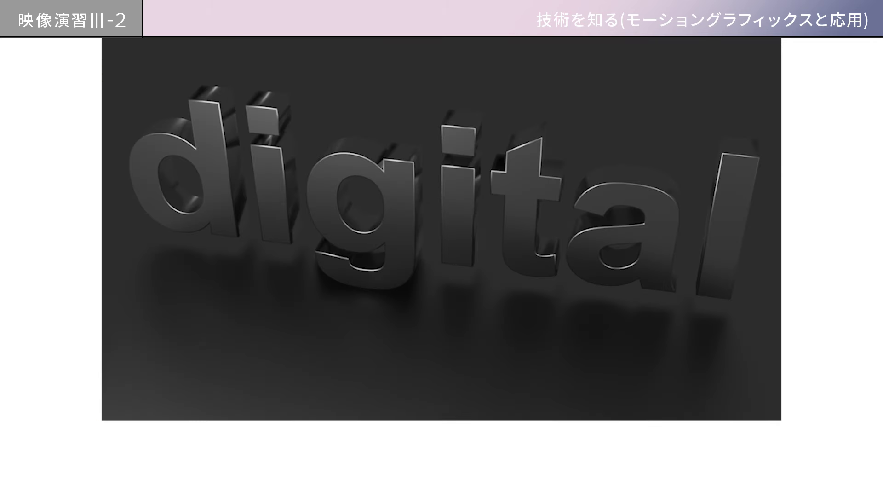